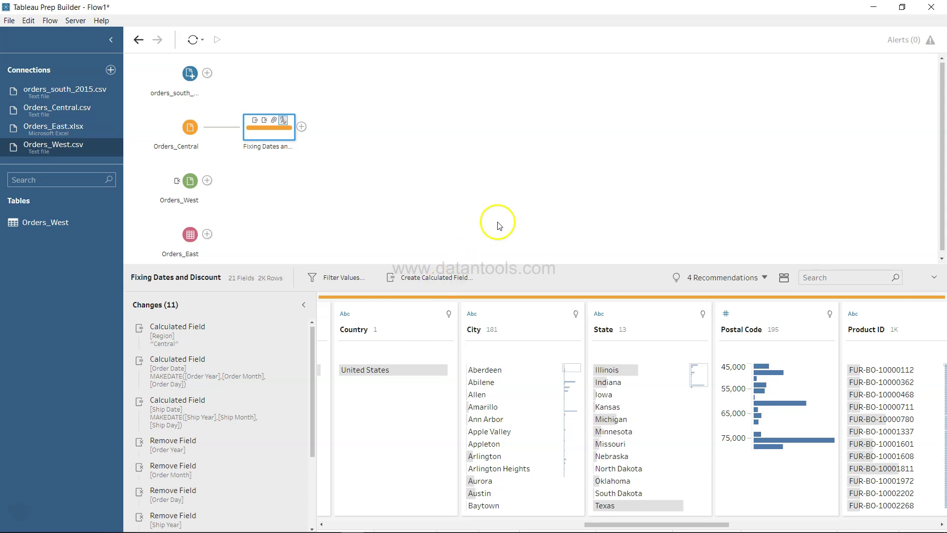
- Select the Orders_East input node to review its 21 fields
{"action": "left_click", "coordinate": [189, 239]}
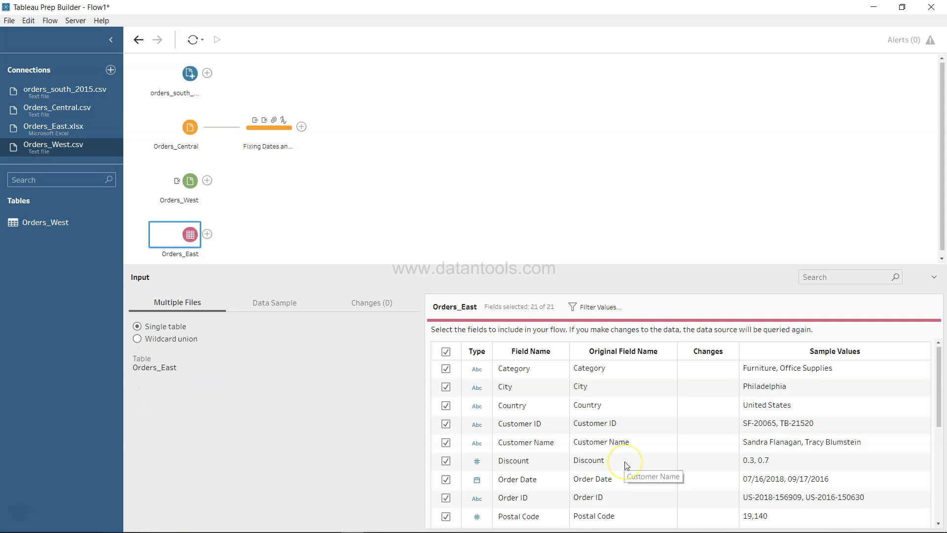
{"action": "scroll", "coordinate": [625, 465], "scroll_direction": "down", "scroll_amount": 2}
{"action": "scroll", "coordinate": [625, 465], "scroll_direction": "down", "scroll_amount": 3}
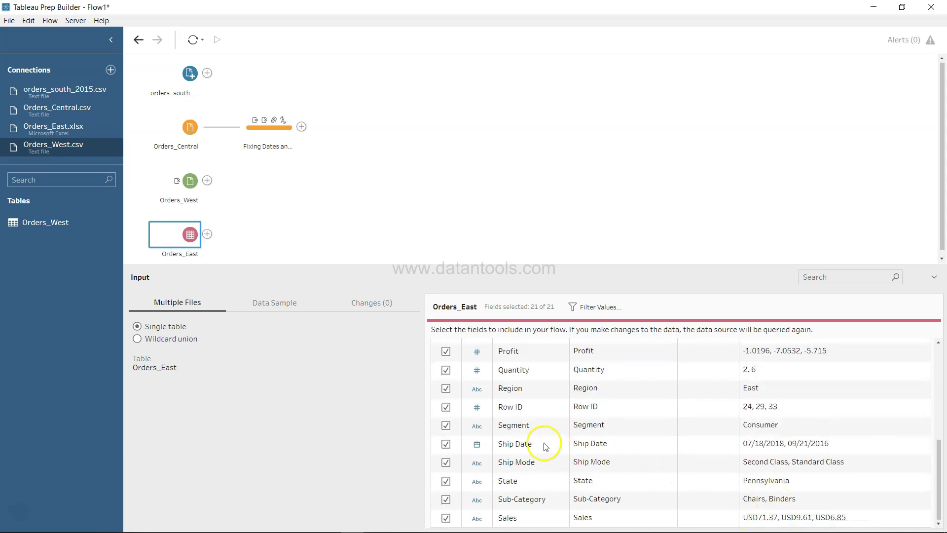
{"action": "scroll", "coordinate": [545, 447], "scroll_direction": "up", "scroll_amount": 1}
{"action": "scroll", "coordinate": [544, 448], "scroll_direction": "up", "scroll_amount": 1}
{"action": "scroll", "coordinate": [545, 447], "scroll_direction": "up", "scroll_amount": 1}
{"action": "scroll", "coordinate": [545, 448], "scroll_direction": "up", "scroll_amount": 1}
{"action": "scroll", "coordinate": [545, 448], "scroll_direction": "up", "scroll_amount": 3}
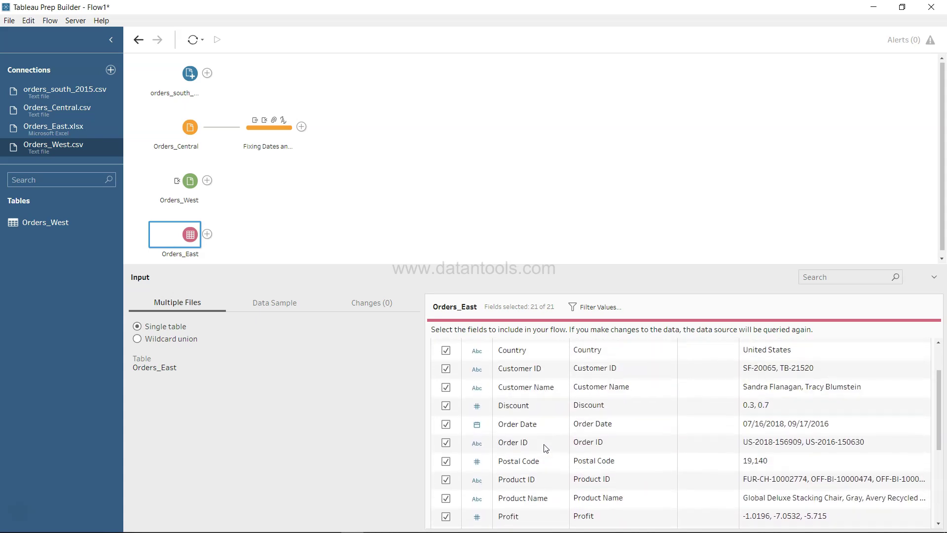
{"action": "scroll", "coordinate": [539, 425], "scroll_direction": "up", "scroll_amount": 3}
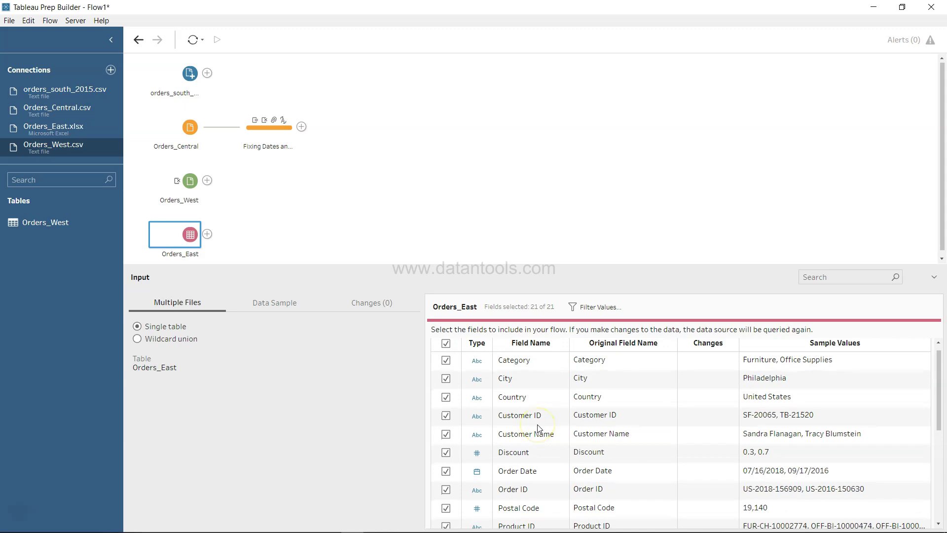
{"action": "scroll", "coordinate": [571, 450], "scroll_direction": "down", "scroll_amount": 3}
{"action": "scroll", "coordinate": [571, 451], "scroll_direction": "down", "scroll_amount": 1}
{"action": "scroll", "coordinate": [570, 451], "scroll_direction": "down", "scroll_amount": 1}
{"action": "scroll", "coordinate": [571, 451], "scroll_direction": "down", "scroll_amount": 1}
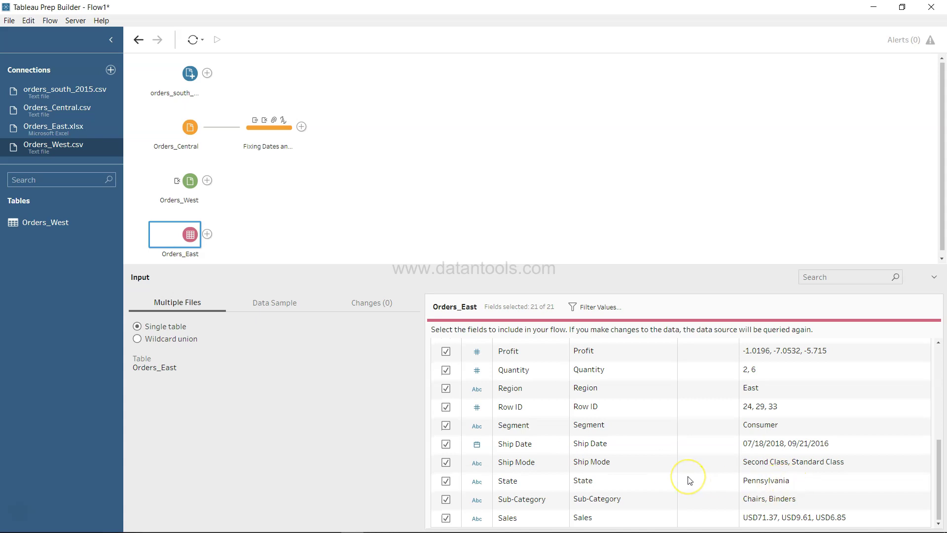
{"action": "scroll", "coordinate": [688, 480], "scroll_direction": "up", "scroll_amount": 2}
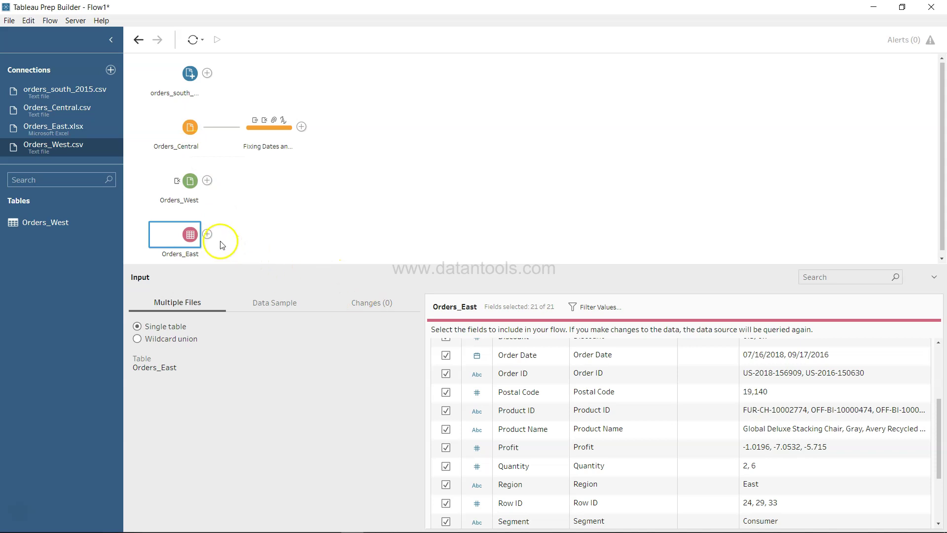
{"action": "scroll", "coordinate": [688, 446], "scroll_direction": "down", "scroll_amount": 5}
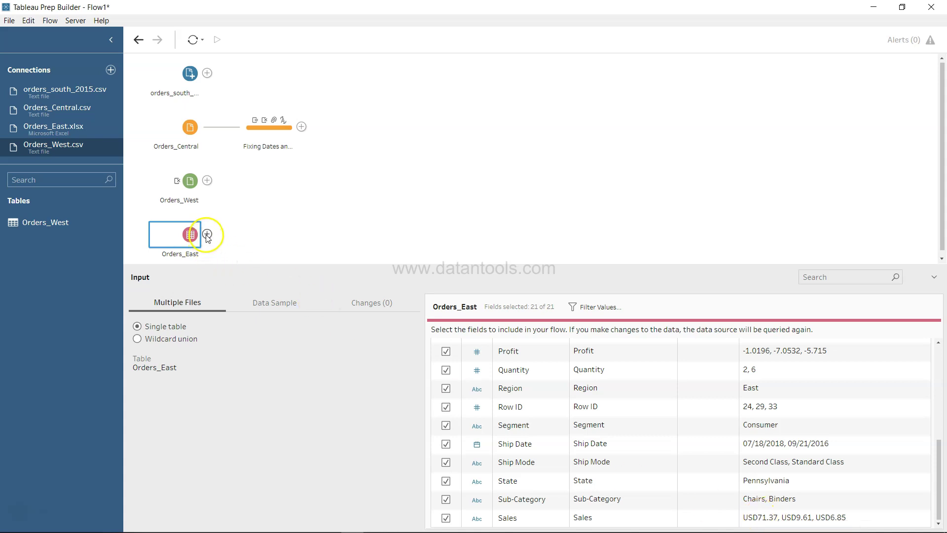
- Add a Clean 1 step after Orders_East and list Order Date as individual dates
{"action": "left_click", "coordinate": [207, 234]}
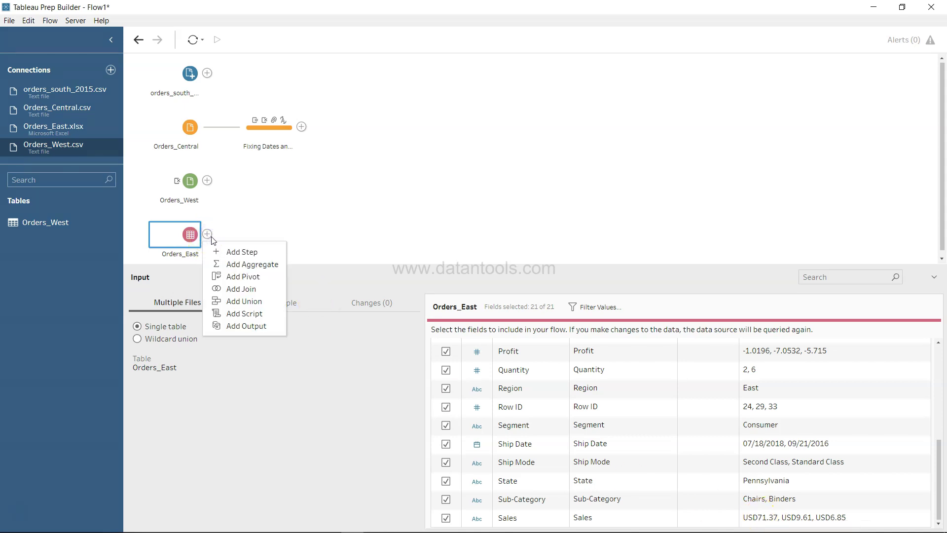
{"action": "left_click", "coordinate": [235, 252]}
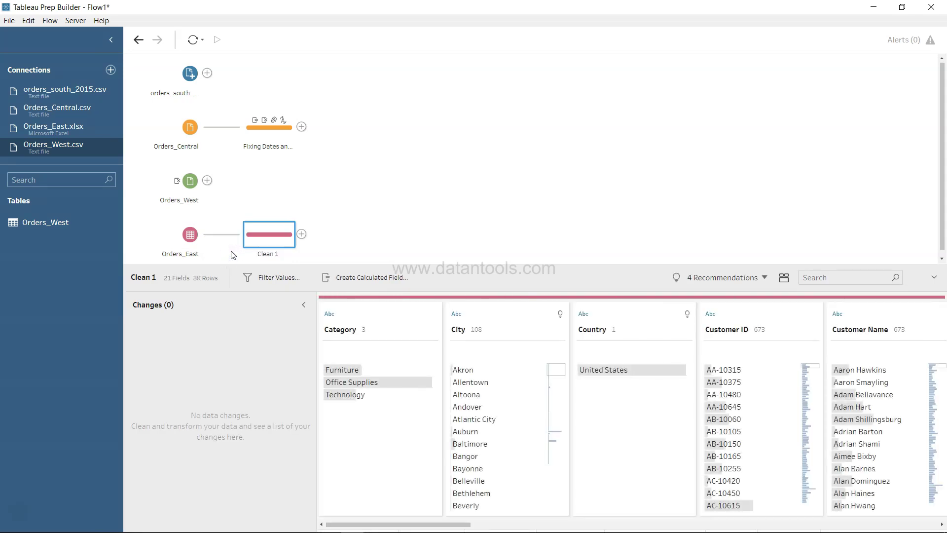
{"action": "scroll", "coordinate": [413, 415], "scroll_direction": "right", "scroll_amount": 2}
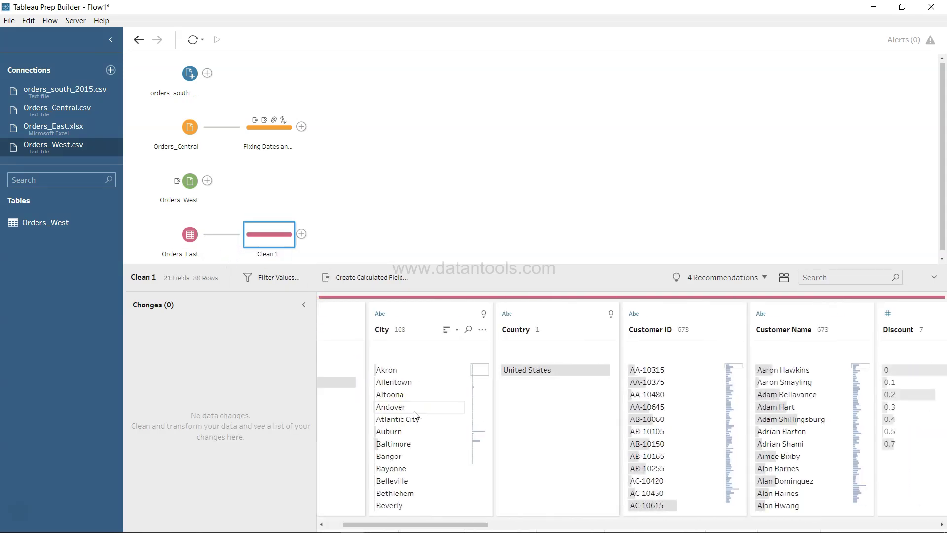
{"action": "scroll", "coordinate": [414, 415], "scroll_direction": "right", "scroll_amount": 5}
{"action": "scroll", "coordinate": [414, 413], "scroll_direction": "right", "scroll_amount": 1}
{"action": "scroll", "coordinate": [414, 411], "scroll_direction": "right", "scroll_amount": 2}
{"action": "scroll", "coordinate": [414, 410], "scroll_direction": "right", "scroll_amount": 3}
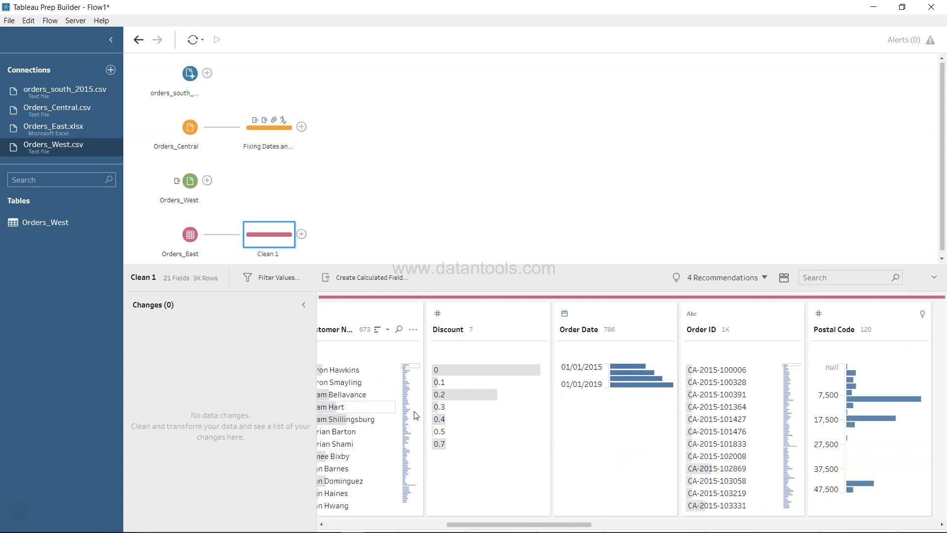
{"action": "scroll", "coordinate": [413, 411], "scroll_direction": "right", "scroll_amount": 1}
{"action": "scroll", "coordinate": [414, 413], "scroll_direction": "right", "scroll_amount": 4}
{"action": "scroll", "coordinate": [414, 415], "scroll_direction": "right", "scroll_amount": 1}
{"action": "scroll", "coordinate": [414, 415], "scroll_direction": "right", "scroll_amount": 1}
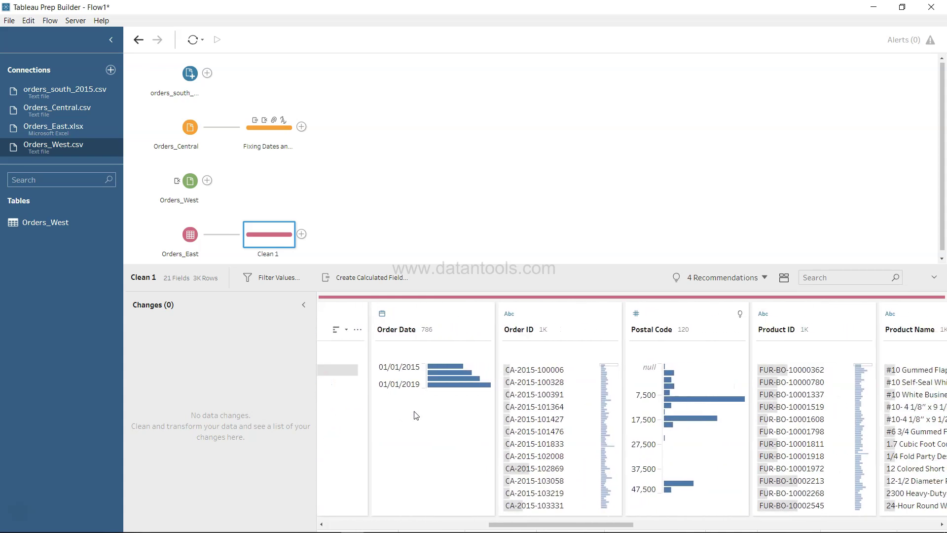
{"action": "mouse_move", "coordinate": [433, 329]}
{"action": "left_click", "coordinate": [485, 331]}
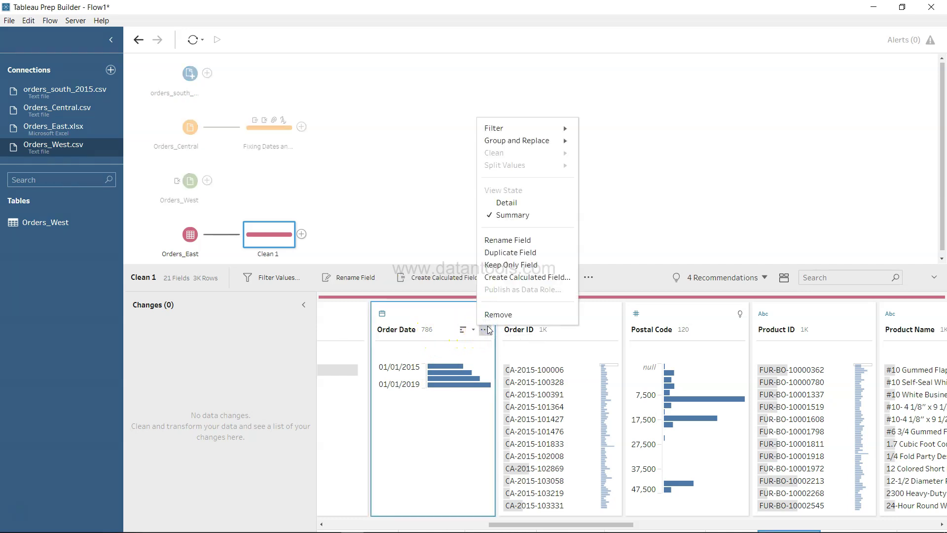
{"action": "left_click", "coordinate": [506, 202]}
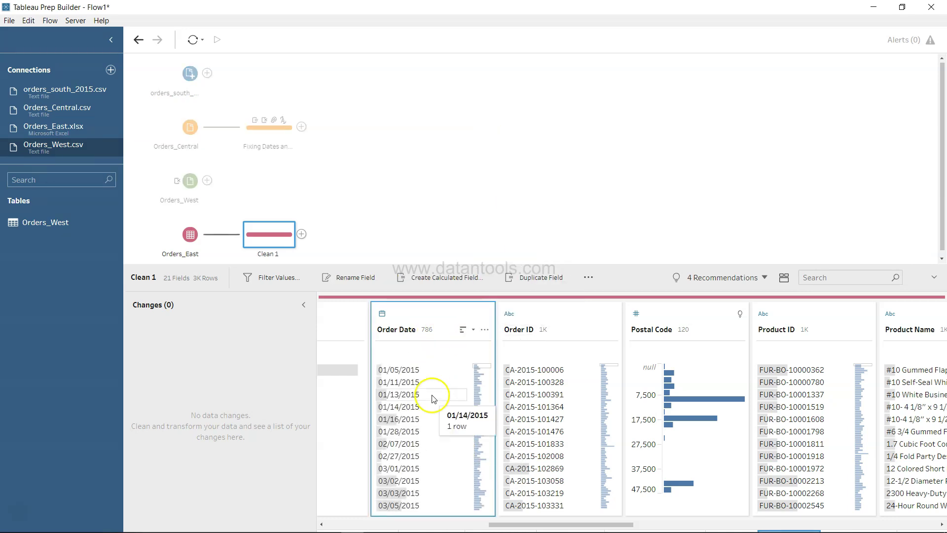
{"action": "scroll", "coordinate": [435, 478], "scroll_direction": "down", "scroll_amount": 5}
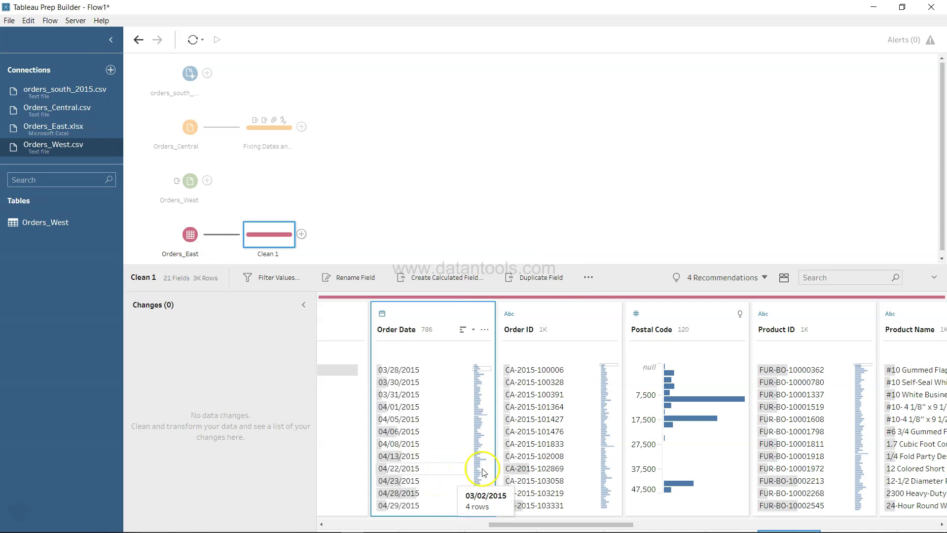
{"action": "scroll", "coordinate": [635, 446], "scroll_direction": "right", "scroll_amount": 3}
{"action": "scroll", "coordinate": [634, 449], "scroll_direction": "right", "scroll_amount": 3}
{"action": "scroll", "coordinate": [633, 452], "scroll_direction": "right", "scroll_amount": 1}
{"action": "scroll", "coordinate": [633, 453], "scroll_direction": "right", "scroll_amount": 3}
{"action": "scroll", "coordinate": [633, 452], "scroll_direction": "right", "scroll_amount": 3}
{"action": "scroll", "coordinate": [633, 453], "scroll_direction": "right", "scroll_amount": 2}
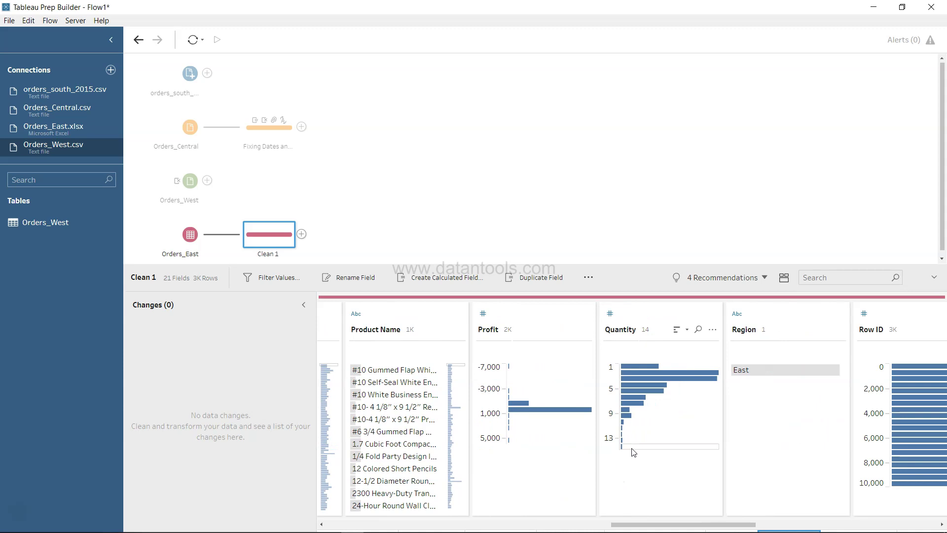
{"action": "scroll", "coordinate": [632, 452], "scroll_direction": "right", "scroll_amount": 2}
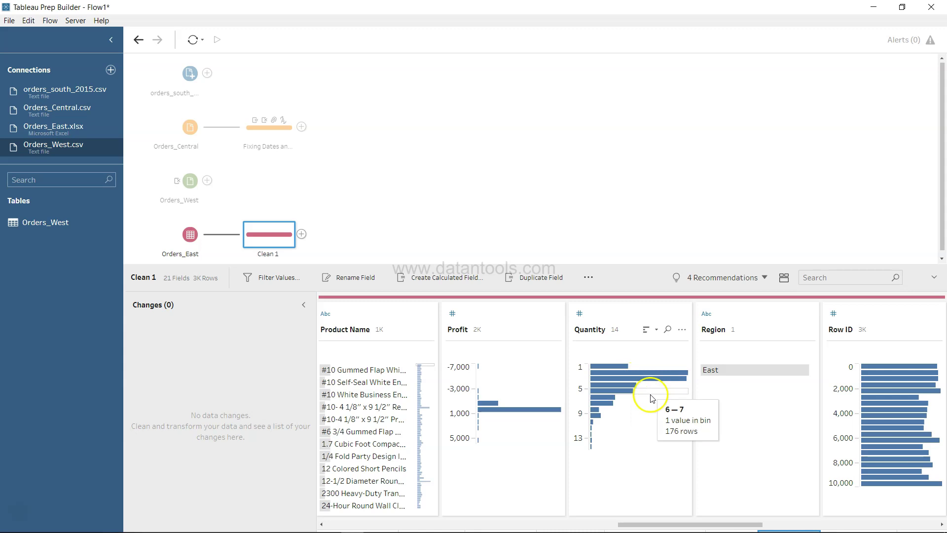
- Highlight Quantity values 2 to 3, clear the highlighting, and browse other Clean 1 profile cards
{"action": "left_click", "coordinate": [667, 374]}
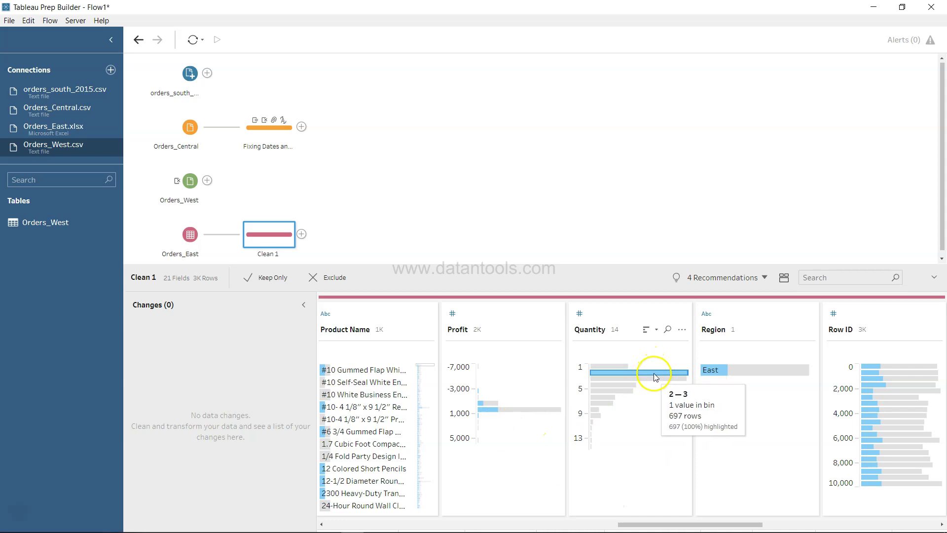
{"action": "scroll", "coordinate": [657, 372], "scroll_direction": "left", "scroll_amount": 5}
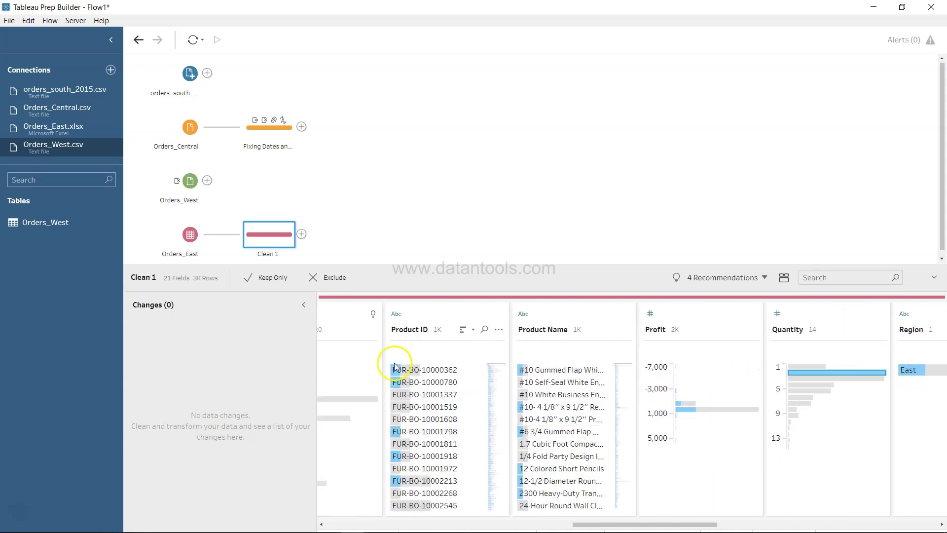
{"action": "scroll", "coordinate": [409, 468], "scroll_direction": "left", "scroll_amount": 3}
{"action": "scroll", "coordinate": [410, 468], "scroll_direction": "left", "scroll_amount": 1}
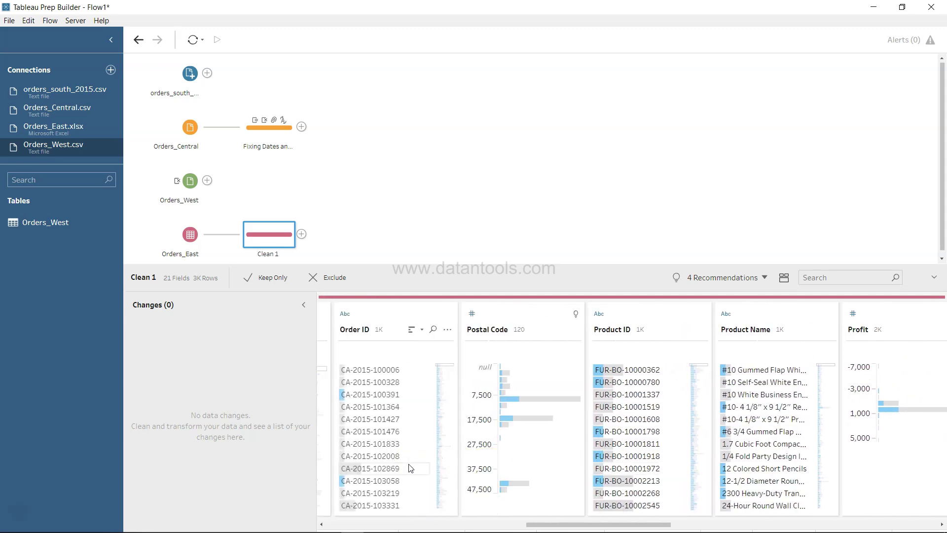
{"action": "scroll", "coordinate": [410, 468], "scroll_direction": "right", "scroll_amount": 3}
{"action": "scroll", "coordinate": [409, 469], "scroll_direction": "right", "scroll_amount": 2}
{"action": "scroll", "coordinate": [410, 468], "scroll_direction": "right", "scroll_amount": 3}
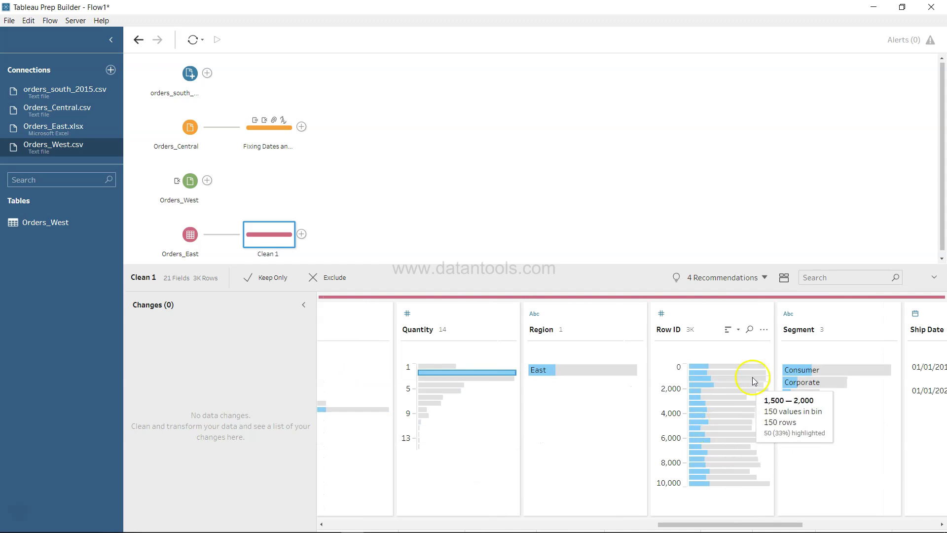
{"action": "mouse_move", "coordinate": [800, 369]}
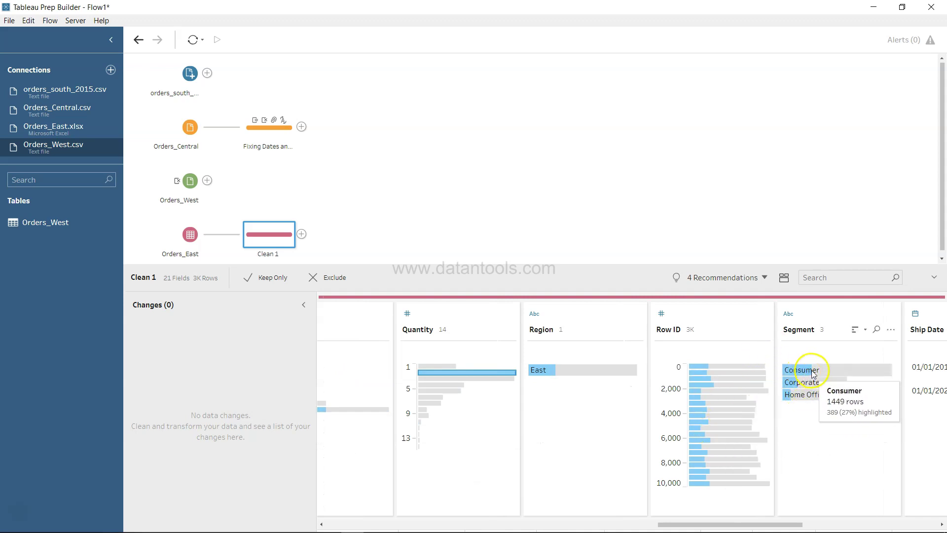
{"action": "scroll", "coordinate": [812, 374], "scroll_direction": "right", "scroll_amount": 2}
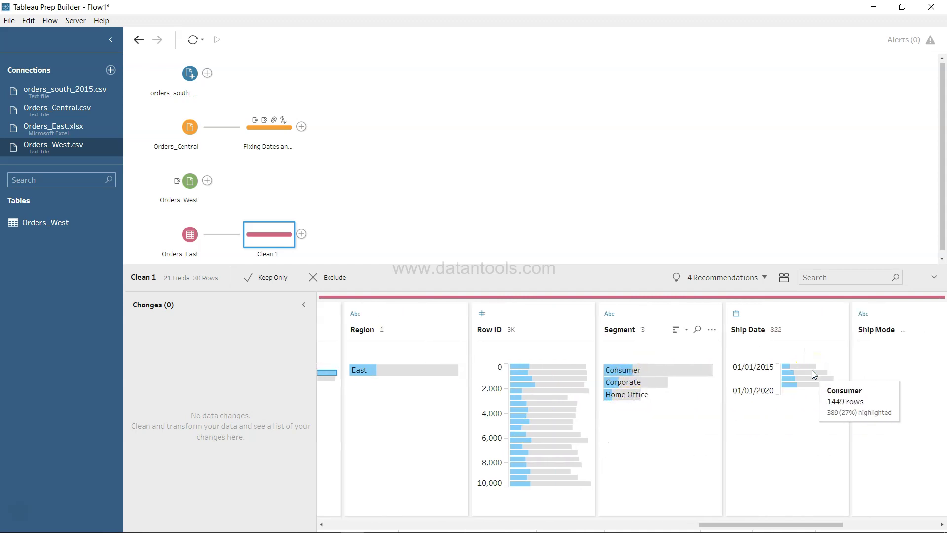
{"action": "scroll", "coordinate": [813, 374], "scroll_direction": "right", "scroll_amount": 2}
{"action": "scroll", "coordinate": [812, 374], "scroll_direction": "right", "scroll_amount": 2}
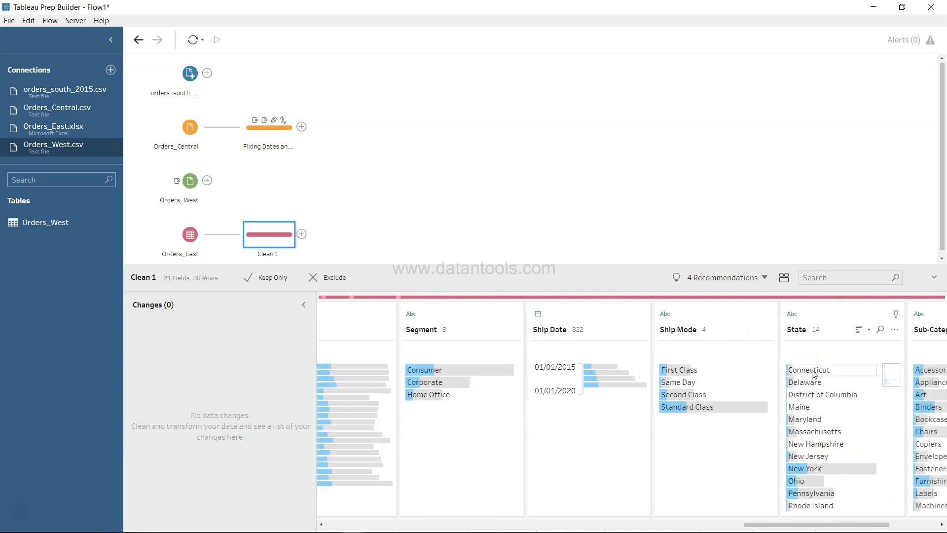
{"action": "scroll", "coordinate": [812, 374], "scroll_direction": "right", "scroll_amount": 2}
{"action": "scroll", "coordinate": [813, 374], "scroll_direction": "right", "scroll_amount": 1}
{"action": "scroll", "coordinate": [813, 374], "scroll_direction": "right", "scroll_amount": 1}
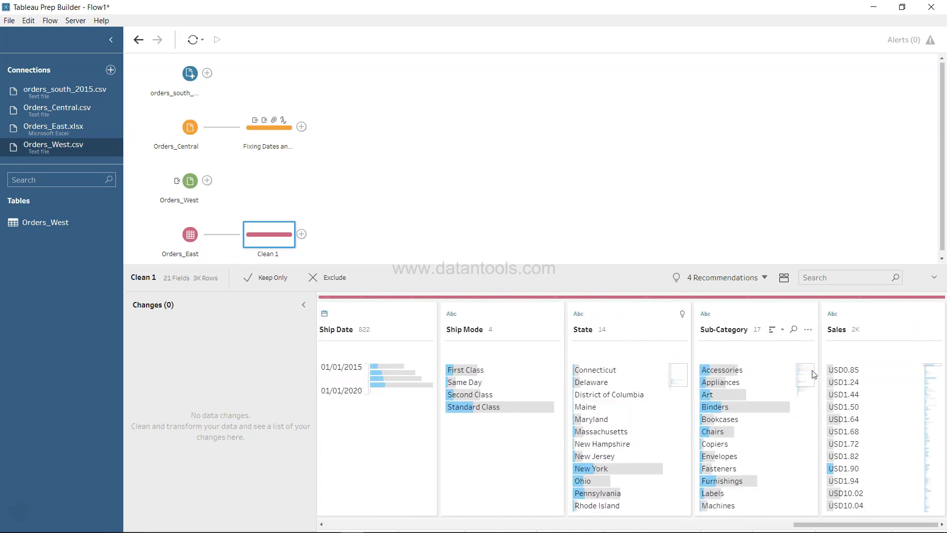
{"action": "scroll", "coordinate": [812, 374], "scroll_direction": "left", "scroll_amount": 2}
{"action": "scroll", "coordinate": [813, 374], "scroll_direction": "left", "scroll_amount": 1}
{"action": "scroll", "coordinate": [813, 373], "scroll_direction": "left", "scroll_amount": 1}
{"action": "scroll", "coordinate": [813, 374], "scroll_direction": "left", "scroll_amount": 2}
{"action": "scroll", "coordinate": [812, 370], "scroll_direction": "left", "scroll_amount": 1}
{"action": "scroll", "coordinate": [812, 370], "scroll_direction": "left", "scroll_amount": 1}
{"action": "scroll", "coordinate": [812, 370], "scroll_direction": "left", "scroll_amount": 1}
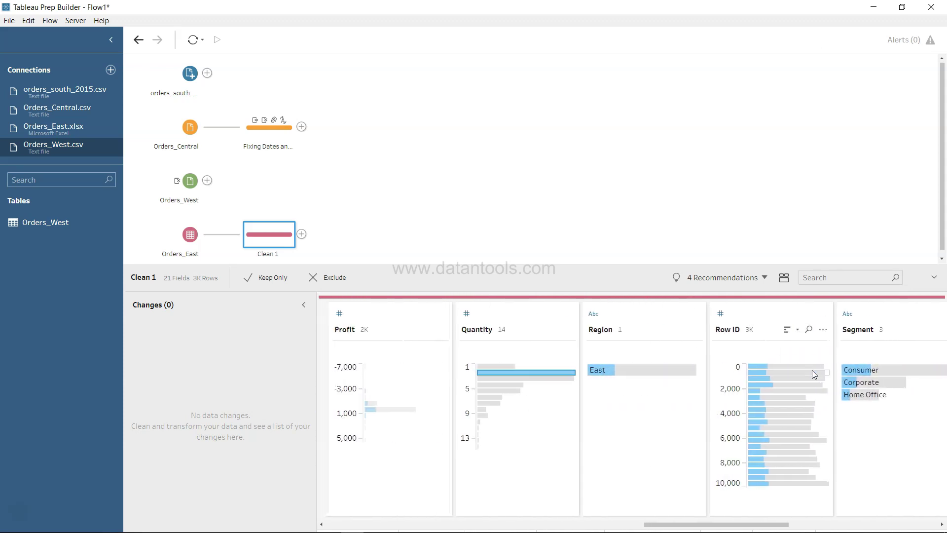
{"action": "left_click", "coordinate": [497, 372]}
{"action": "left_click", "coordinate": [564, 458]}
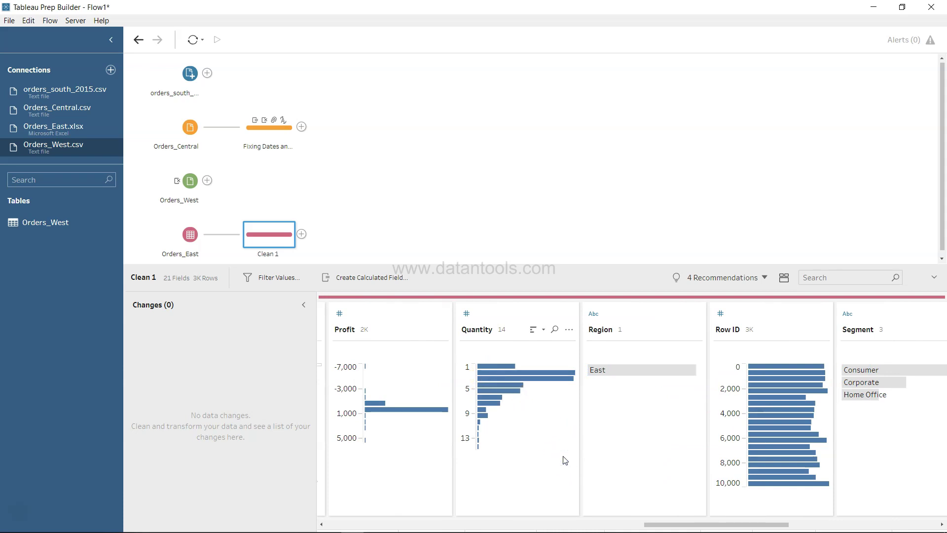
{"action": "left_click", "coordinate": [561, 435]}
{"action": "left_click", "coordinate": [636, 433]}
{"action": "scroll", "coordinate": [643, 440], "scroll_direction": "right", "scroll_amount": 8}
{"action": "scroll", "coordinate": [642, 439], "scroll_direction": "right", "scroll_amount": 2}
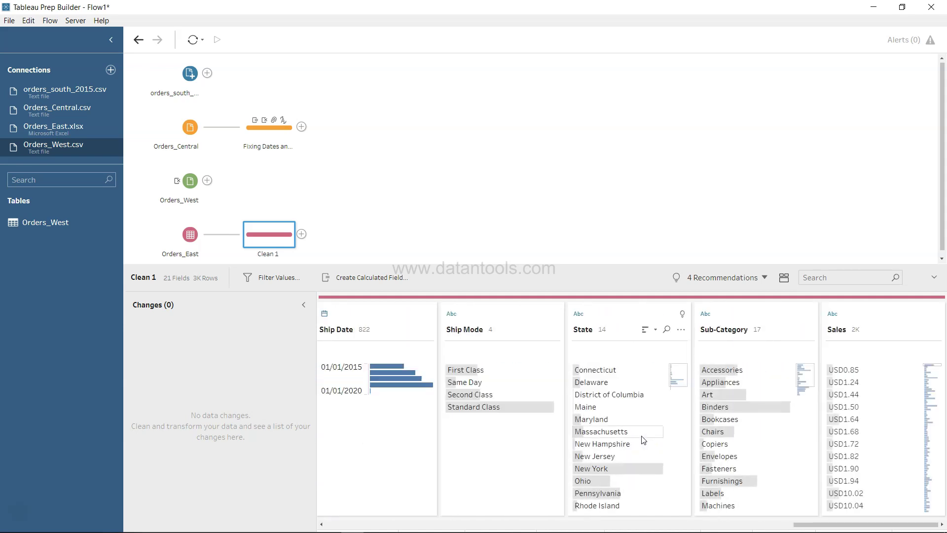
{"action": "left_click", "coordinate": [778, 408]}
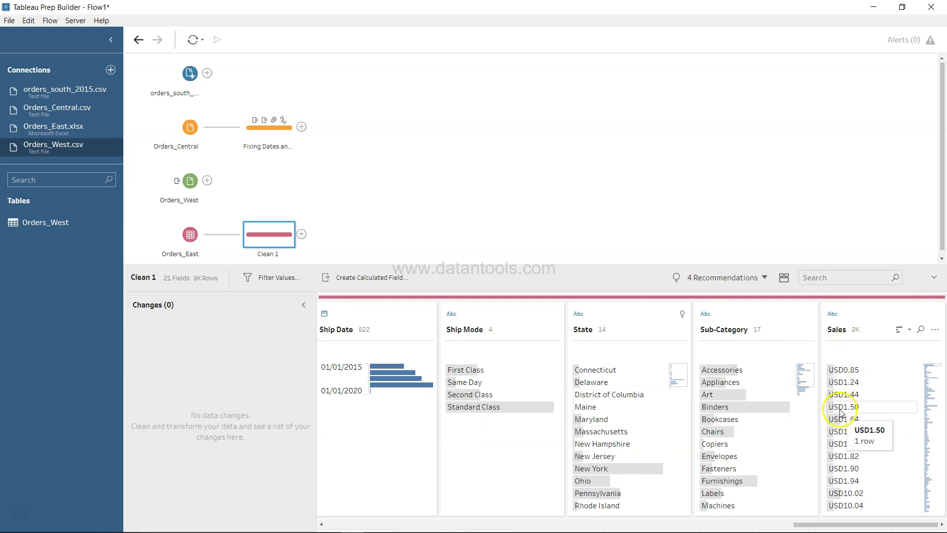
- Apply Clean > Remove Letters to Sales to strip the USD prefix
{"action": "left_click", "coordinate": [839, 375]}
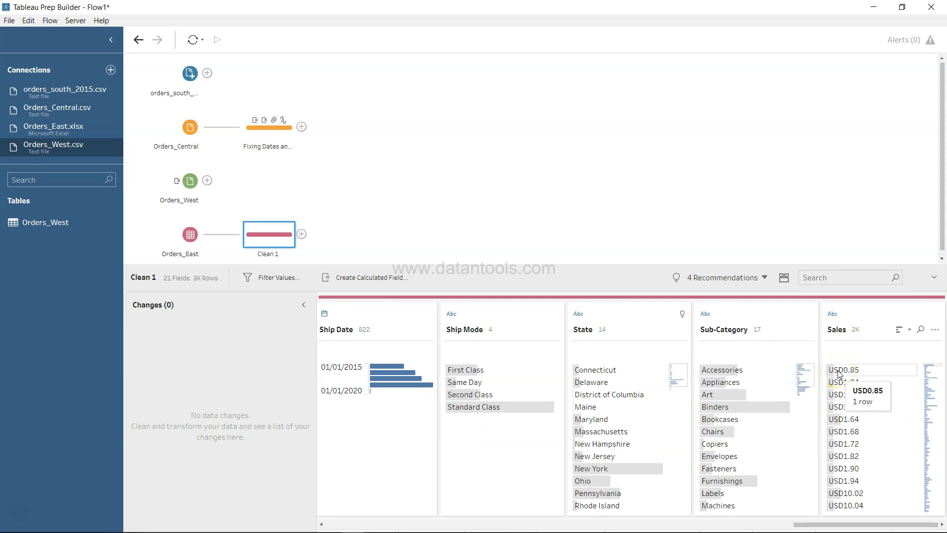
{"action": "left_click", "coordinate": [941, 332]}
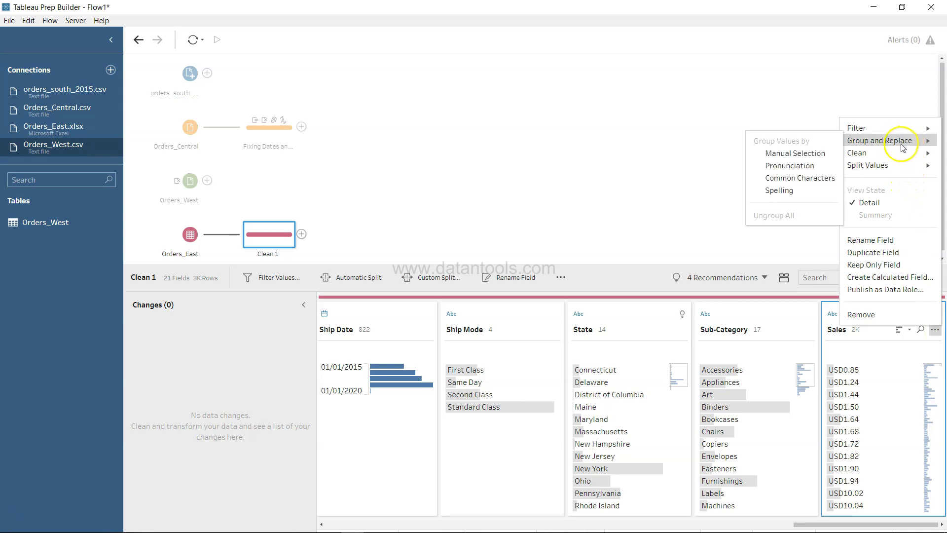
{"action": "mouse_move", "coordinate": [881, 153]}
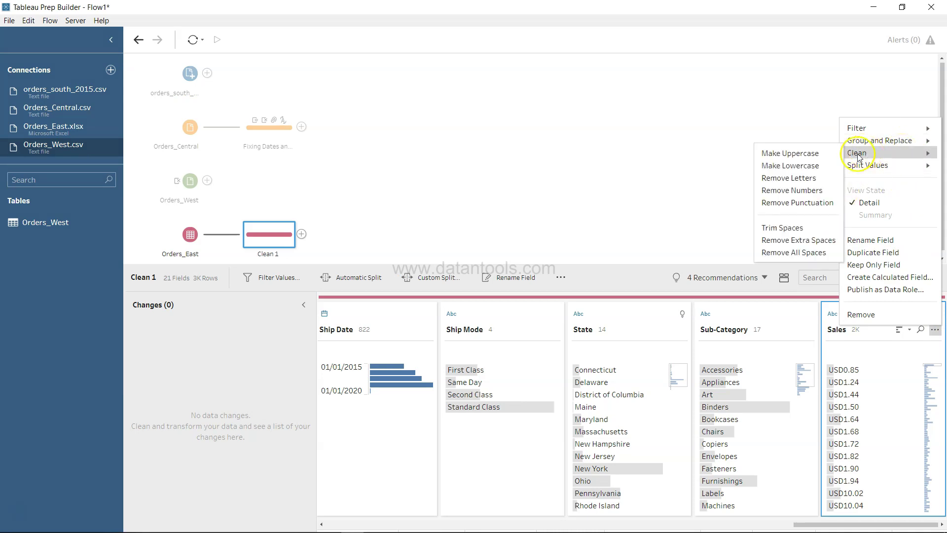
{"action": "left_click", "coordinate": [814, 179]}
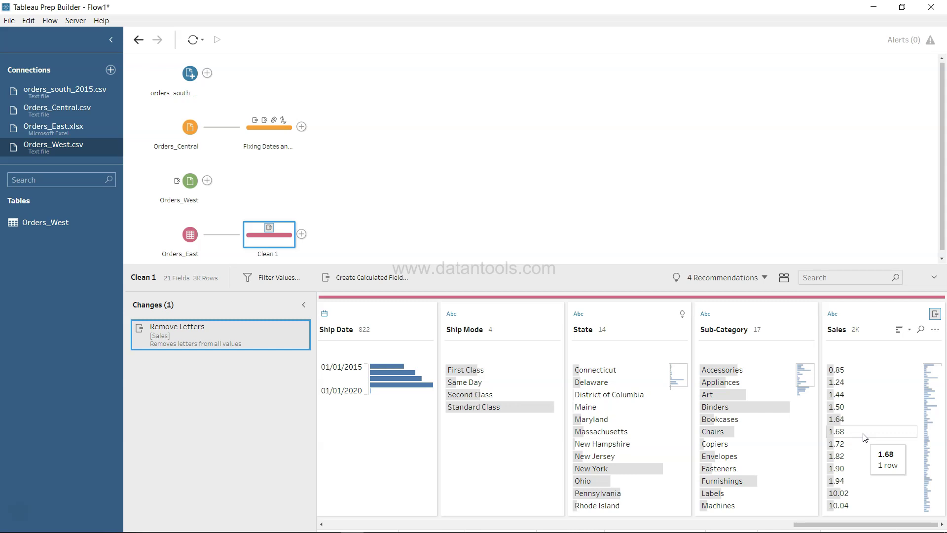
{"action": "scroll", "coordinate": [865, 438], "scroll_direction": "down", "scroll_amount": 5}
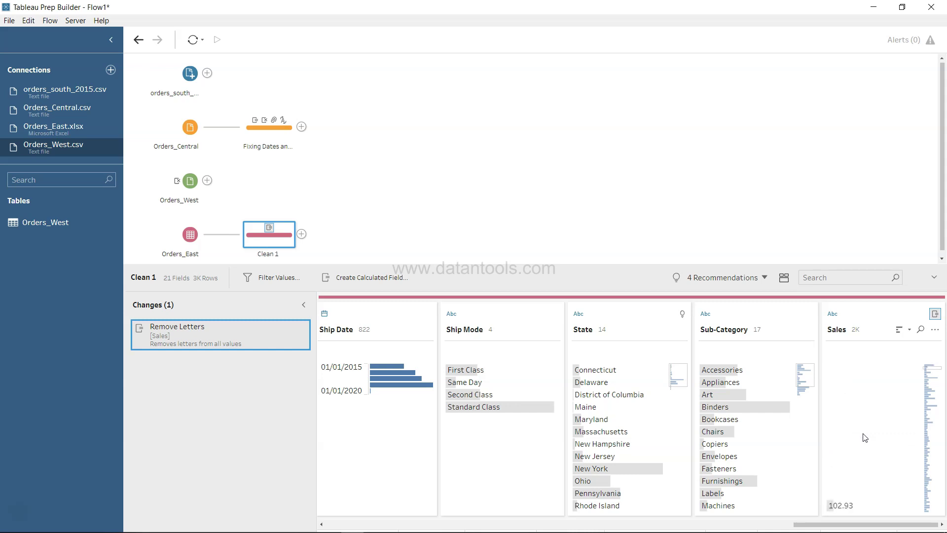
{"action": "scroll", "coordinate": [864, 438], "scroll_direction": "up", "scroll_amount": 5}
{"action": "scroll", "coordinate": [863, 433], "scroll_direction": "left", "scroll_amount": 1}
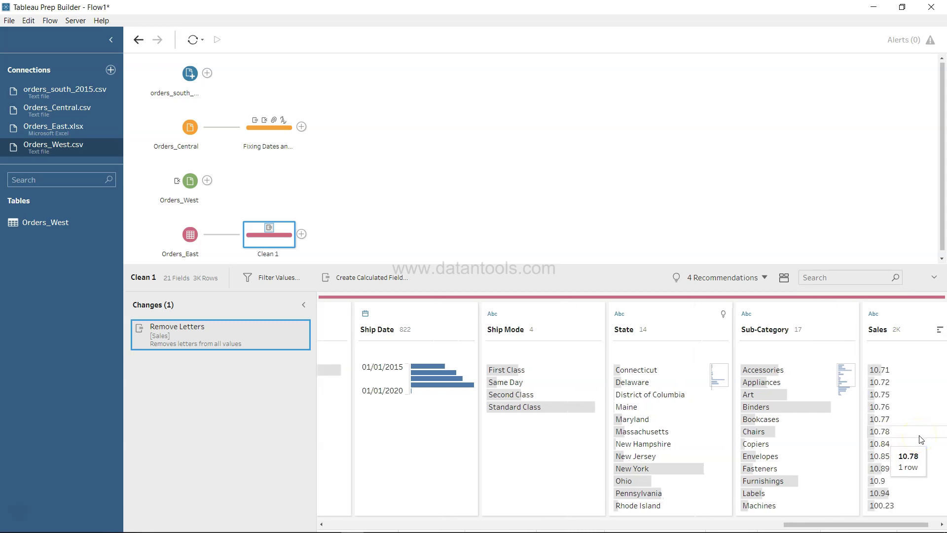
- Change the Sales data type from Abc text to Number (decimal)
{"action": "left_click", "coordinate": [876, 319]}
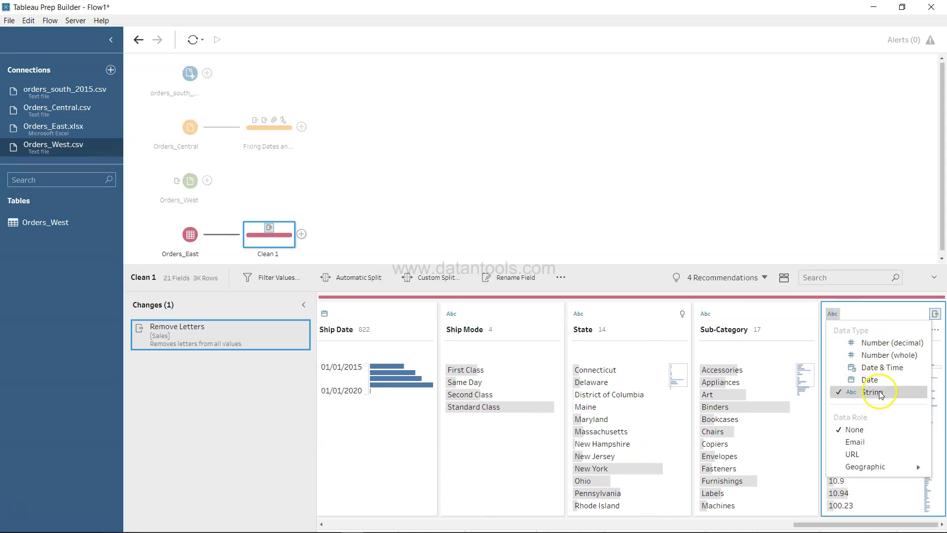
{"action": "left_click", "coordinate": [883, 343]}
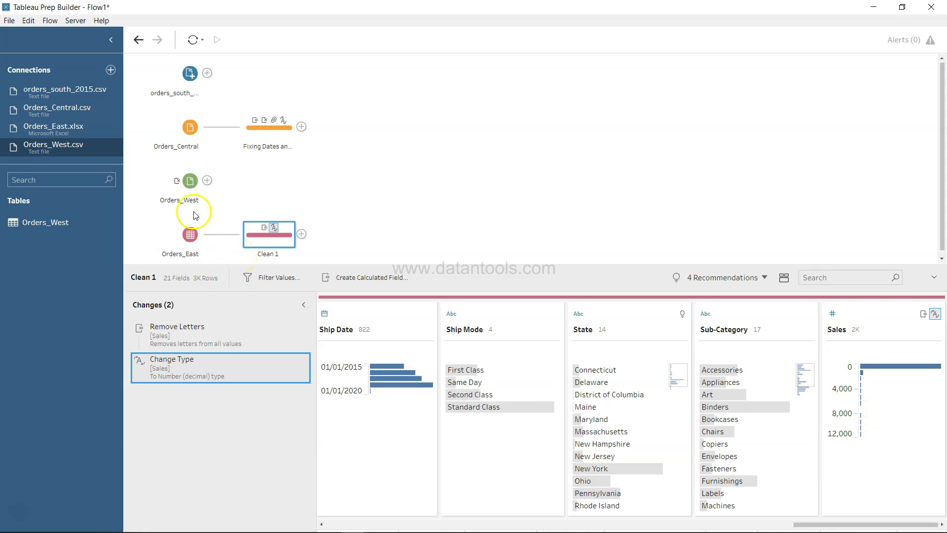
- Select the Orders_West input node to review its selected fields
{"action": "left_click", "coordinate": [191, 185]}
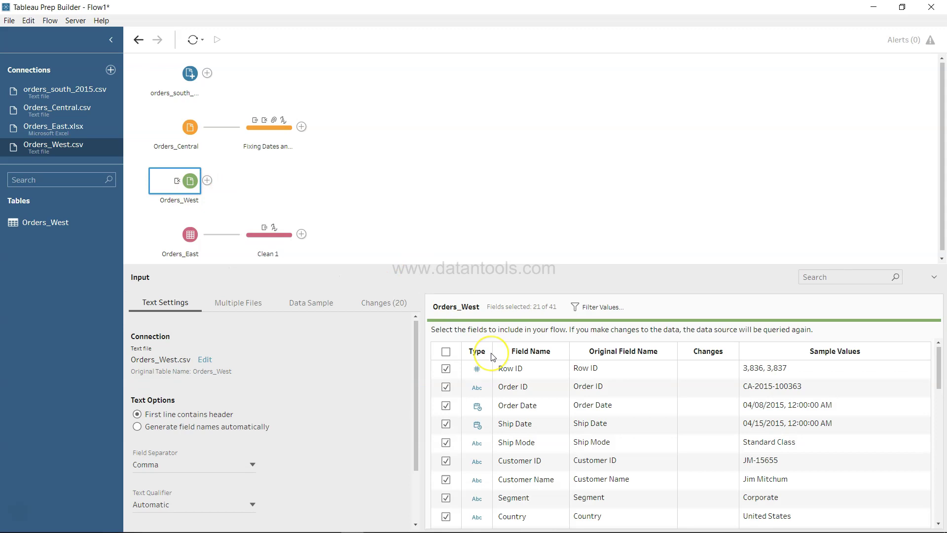
{"action": "scroll", "coordinate": [492, 357], "scroll_direction": "down", "scroll_amount": 2}
{"action": "scroll", "coordinate": [492, 357], "scroll_direction": "down", "scroll_amount": 3}
{"action": "scroll", "coordinate": [492, 357], "scroll_direction": "down", "scroll_amount": 2}
{"action": "scroll", "coordinate": [492, 357], "scroll_direction": "down", "scroll_amount": 2}
{"action": "scroll", "coordinate": [491, 357], "scroll_direction": "down", "scroll_amount": 1}
{"action": "scroll", "coordinate": [492, 357], "scroll_direction": "down", "scroll_amount": 1}
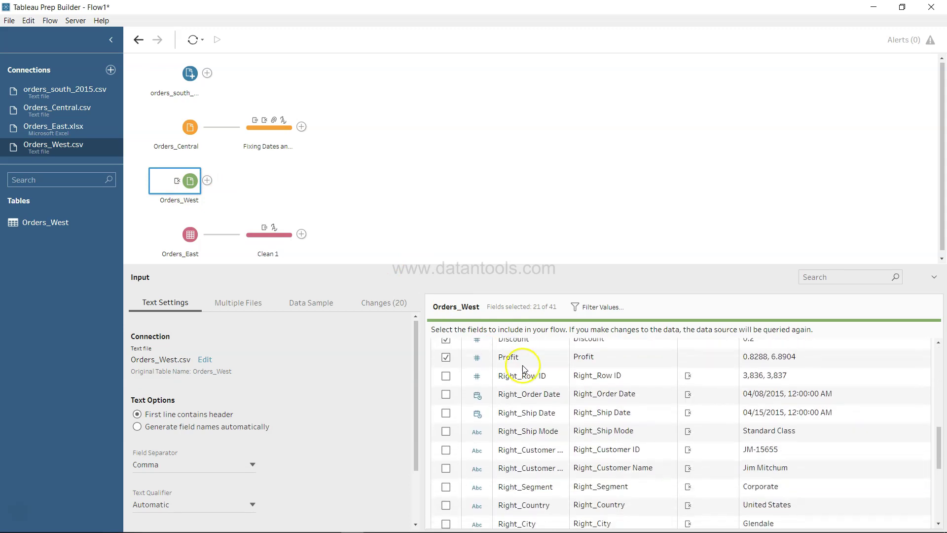
{"action": "scroll", "coordinate": [531, 438], "scroll_direction": "down", "scroll_amount": 1}
{"action": "scroll", "coordinate": [530, 439], "scroll_direction": "down", "scroll_amount": 1}
{"action": "scroll", "coordinate": [531, 438], "scroll_direction": "down", "scroll_amount": 2}
{"action": "scroll", "coordinate": [530, 438], "scroll_direction": "down", "scroll_amount": 2}
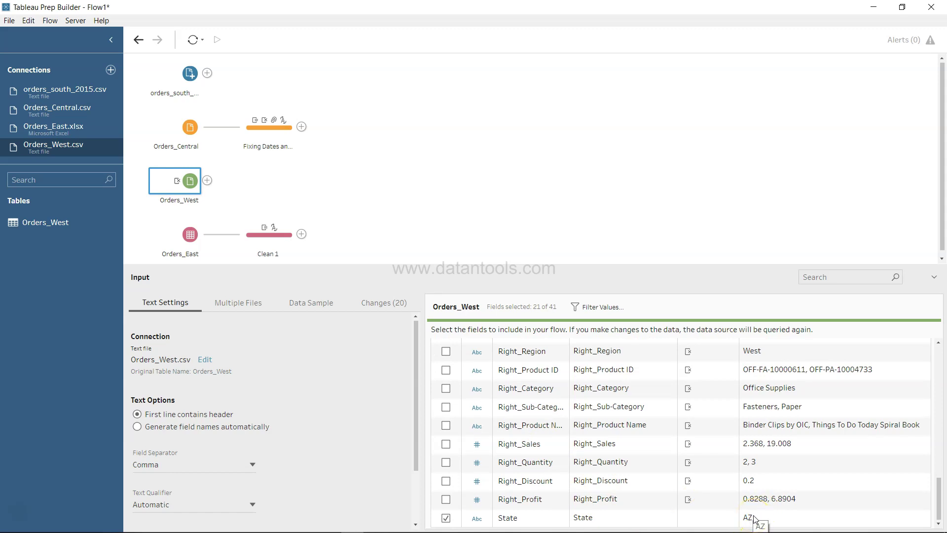
{"action": "scroll", "coordinate": [721, 461], "scroll_direction": "up", "scroll_amount": 2}
{"action": "scroll", "coordinate": [722, 461], "scroll_direction": "up", "scroll_amount": 2}
{"action": "scroll", "coordinate": [723, 462], "scroll_direction": "up", "scroll_amount": 2}
{"action": "scroll", "coordinate": [723, 461], "scroll_direction": "up", "scroll_amount": 1}
{"action": "scroll", "coordinate": [723, 461], "scroll_direction": "up", "scroll_amount": 1}
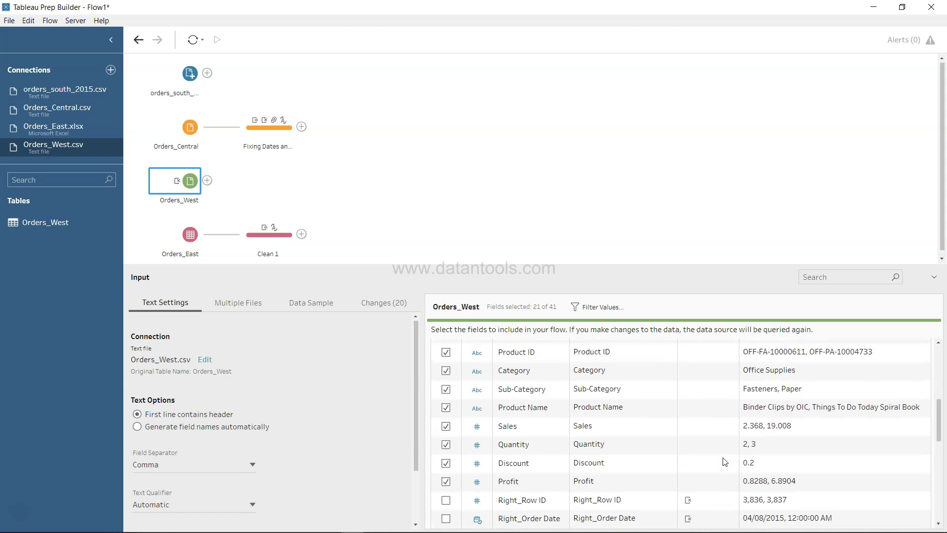
{"action": "scroll", "coordinate": [723, 462], "scroll_direction": "up", "scroll_amount": 2}
{"action": "scroll", "coordinate": [723, 461], "scroll_direction": "up", "scroll_amount": 2}
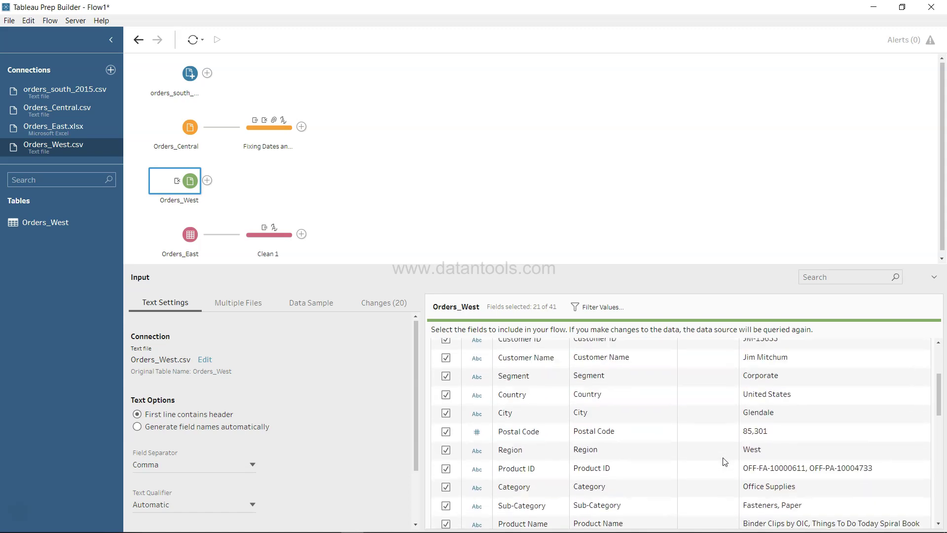
{"action": "scroll", "coordinate": [724, 461], "scroll_direction": "up", "scroll_amount": 1}
{"action": "scroll", "coordinate": [724, 462], "scroll_direction": "up", "scroll_amount": 2}
{"action": "scroll", "coordinate": [724, 462], "scroll_direction": "up", "scroll_amount": 2}
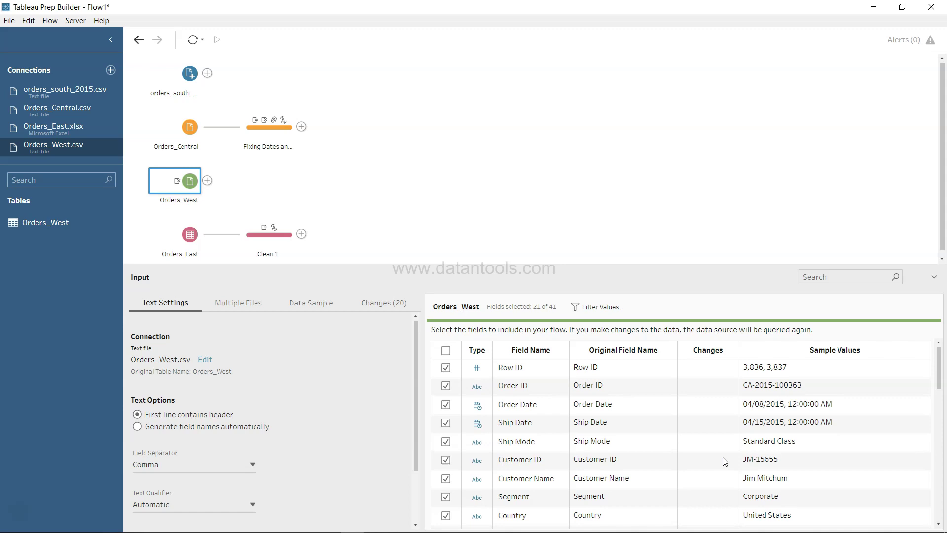
- Add a Clean 2 step after Orders_West and open the State card's More options menu
{"action": "left_click", "coordinate": [206, 181]}
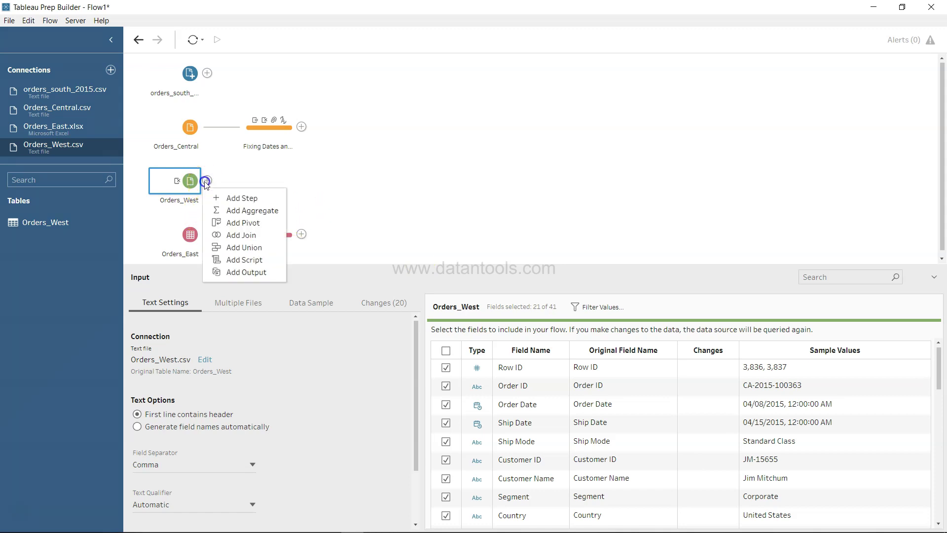
{"action": "left_click", "coordinate": [235, 200]}
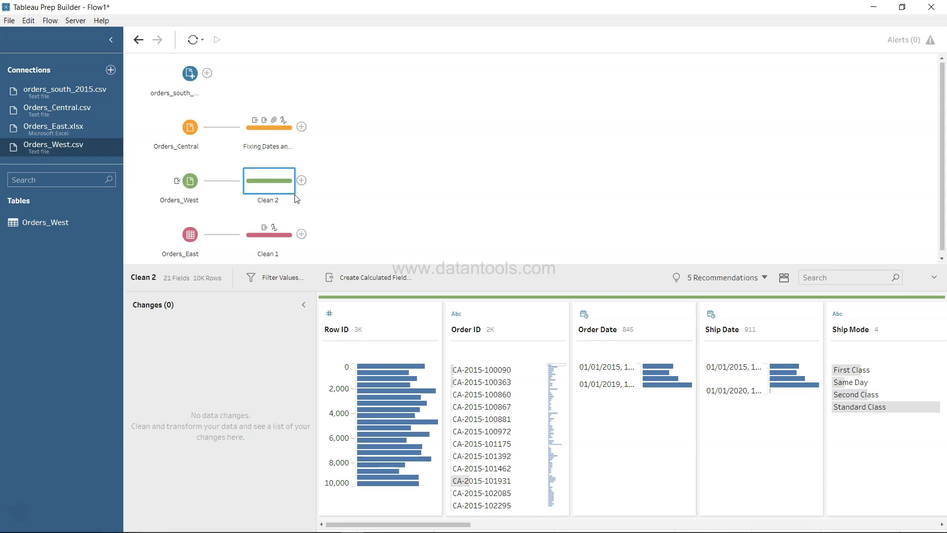
{"action": "scroll", "coordinate": [620, 411], "scroll_direction": "right", "scroll_amount": 2}
{"action": "scroll", "coordinate": [620, 412], "scroll_direction": "right", "scroll_amount": 1}
{"action": "scroll", "coordinate": [620, 411], "scroll_direction": "right", "scroll_amount": 5}
{"action": "scroll", "coordinate": [620, 411], "scroll_direction": "right", "scroll_amount": 5}
{"action": "scroll", "coordinate": [620, 412], "scroll_direction": "right", "scroll_amount": 6}
{"action": "scroll", "coordinate": [620, 413], "scroll_direction": "right", "scroll_amount": 1}
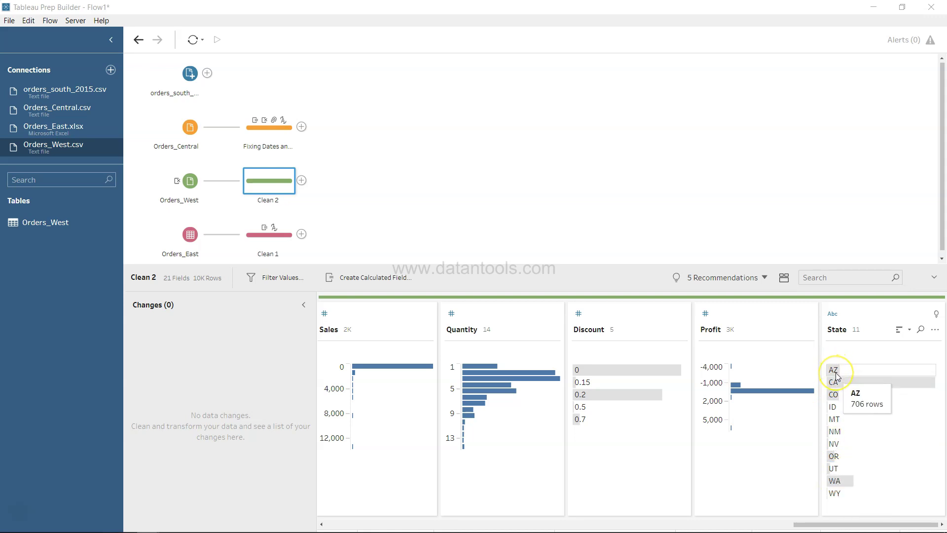
{"action": "left_click", "coordinate": [935, 332]}
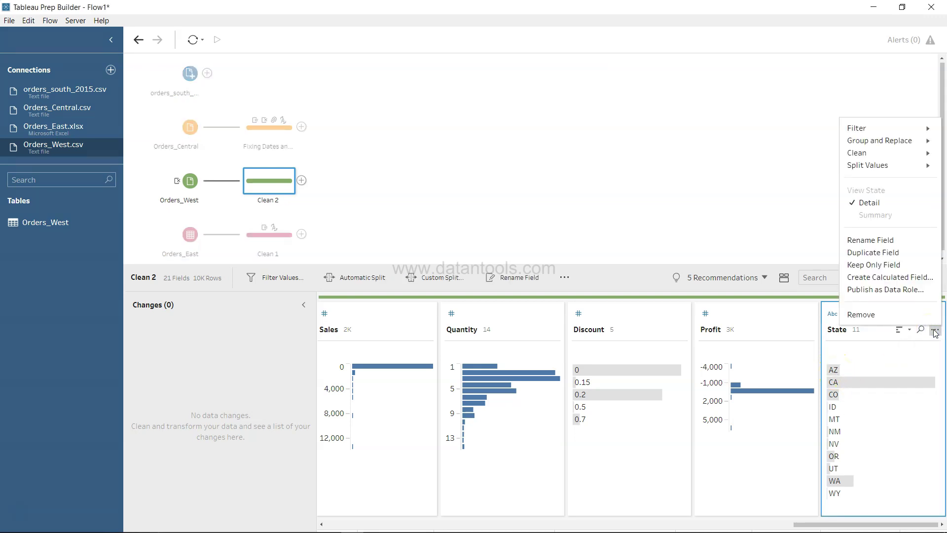
{"action": "mouse_move", "coordinate": [880, 141]}
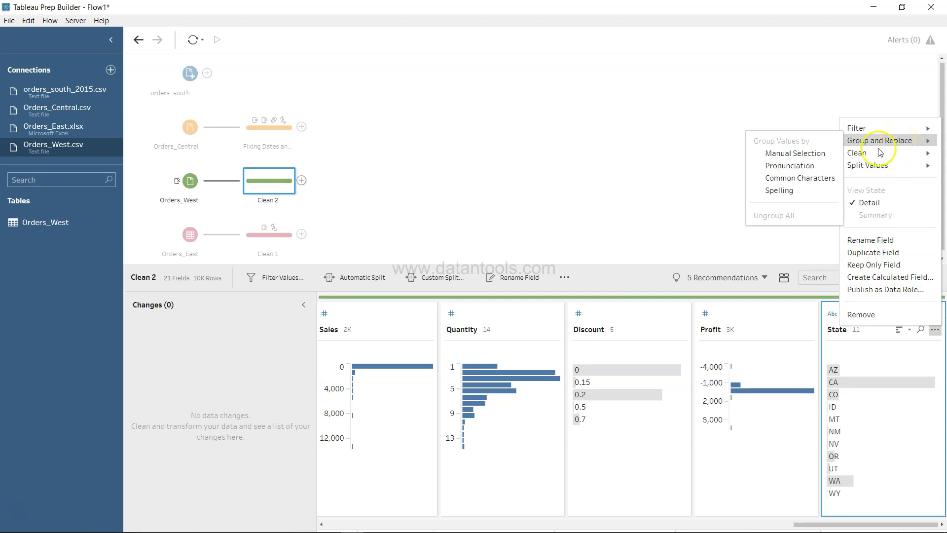
- Group State by Manual Selection, renaming AZ to Arizona and CA to California
{"action": "left_click", "coordinate": [805, 154]}
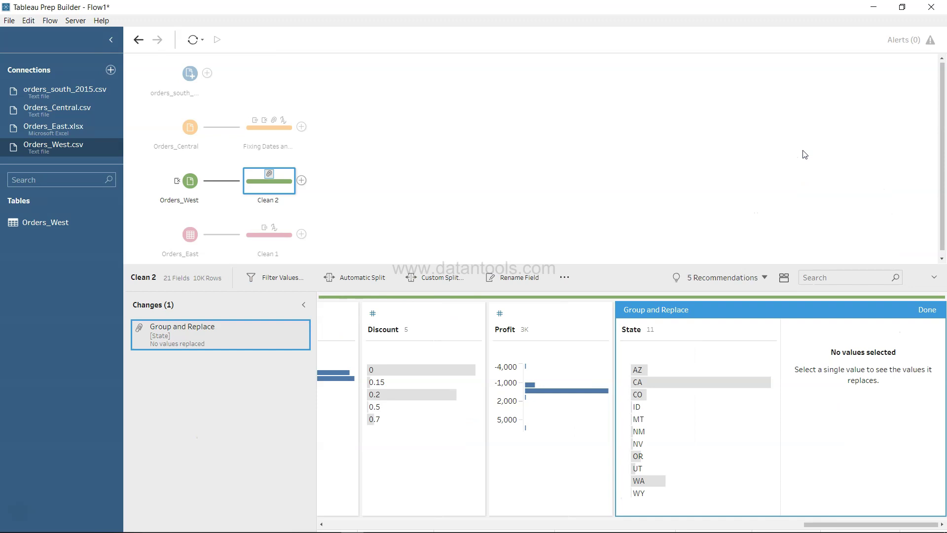
{"action": "mouse_move", "coordinate": [638, 369]}
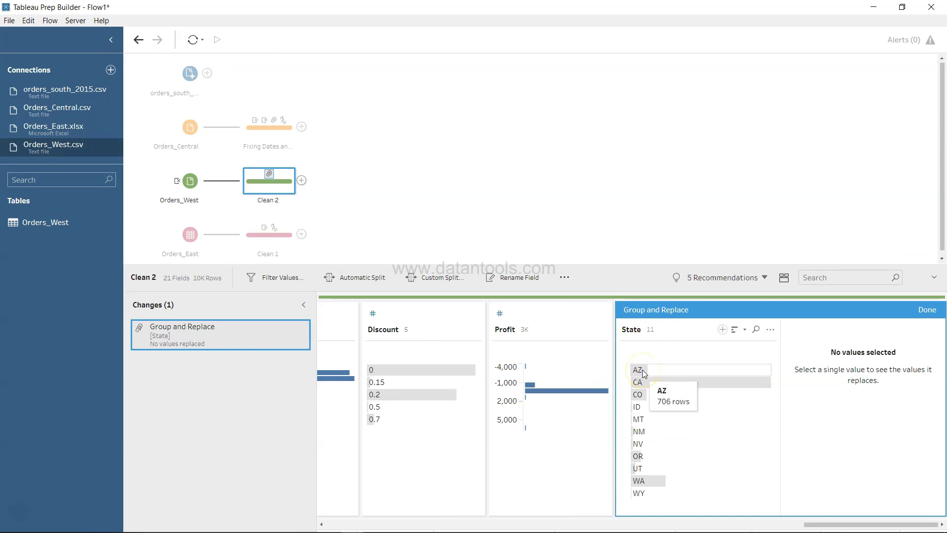
{"action": "double_click", "coordinate": [643, 370]}
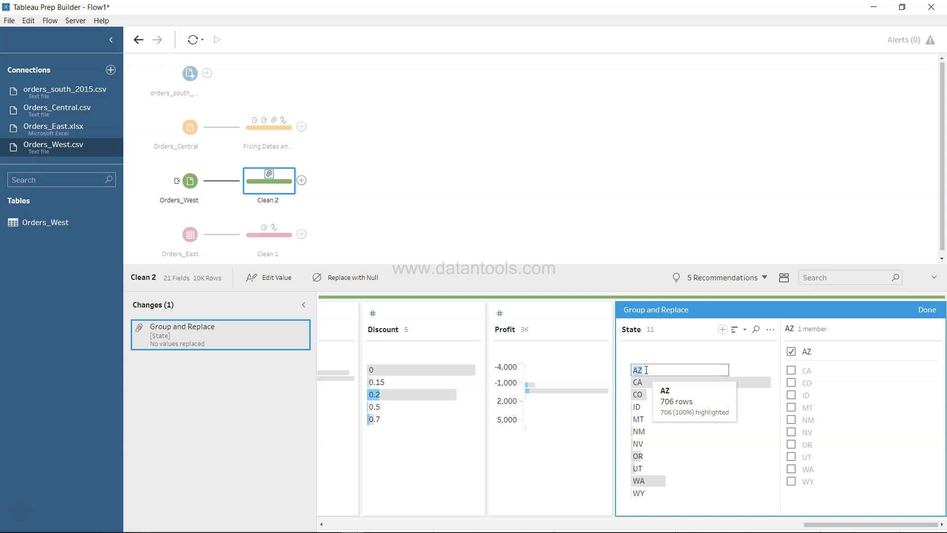
{"action": "type", "text": "Arizona"}
{"action": "key", "text": "Return"}
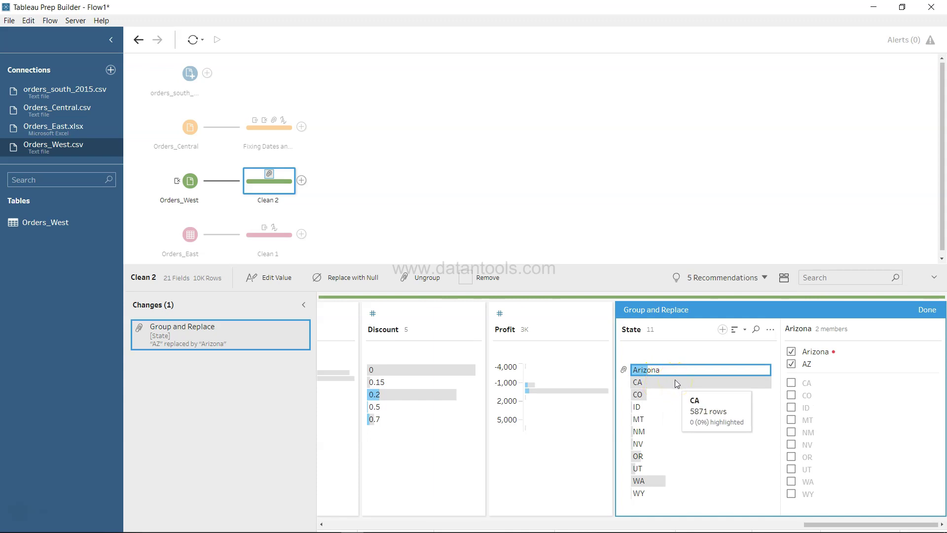
{"action": "left_click", "coordinate": [652, 384]}
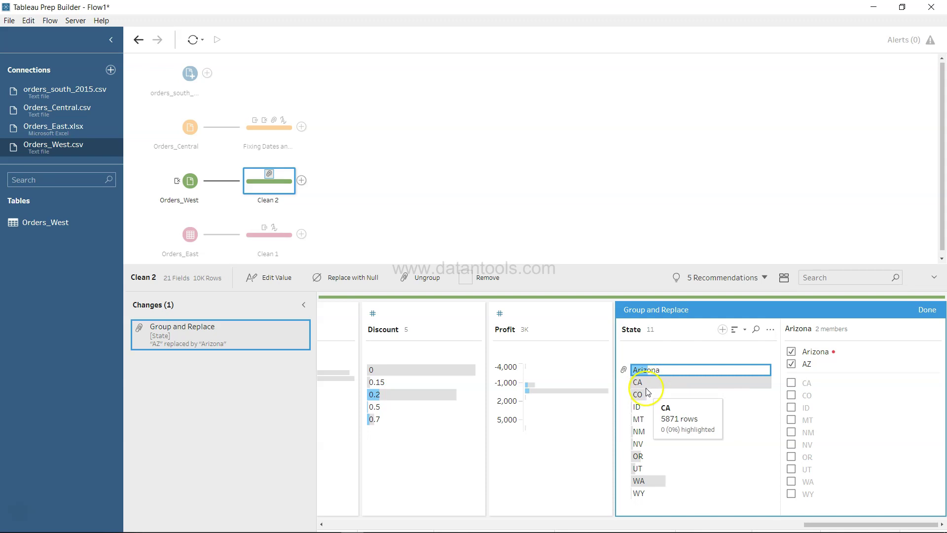
{"action": "double_click", "coordinate": [653, 385]}
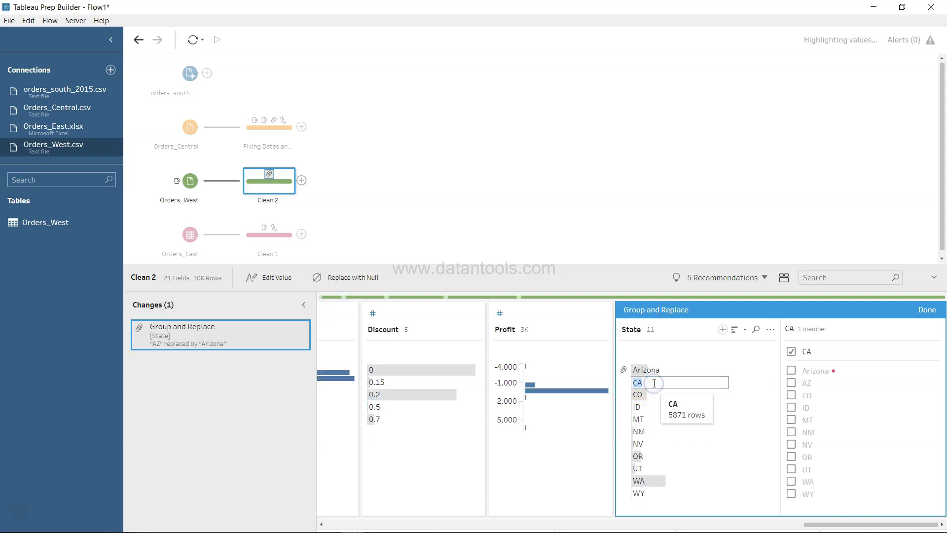
{"action": "type", "text": "Californ"}
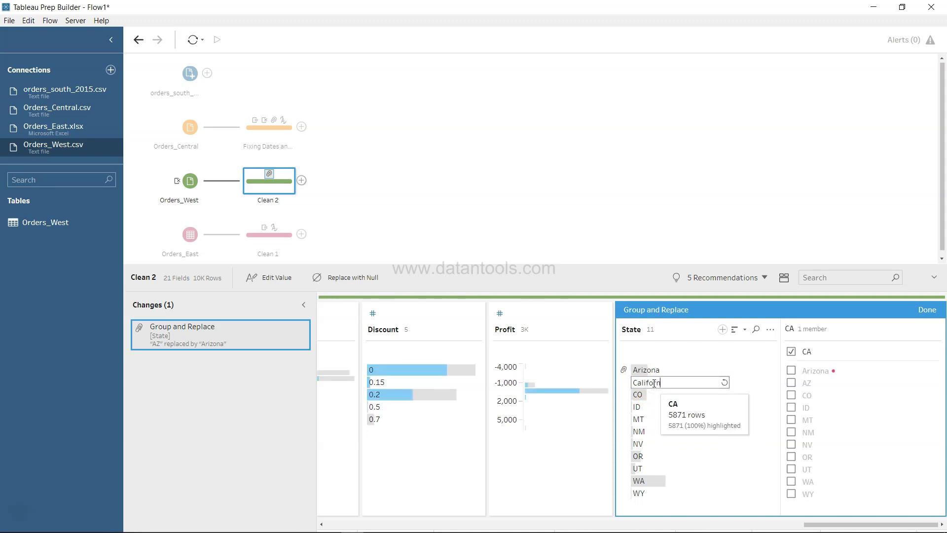
{"action": "left_click", "coordinate": [641, 400]}
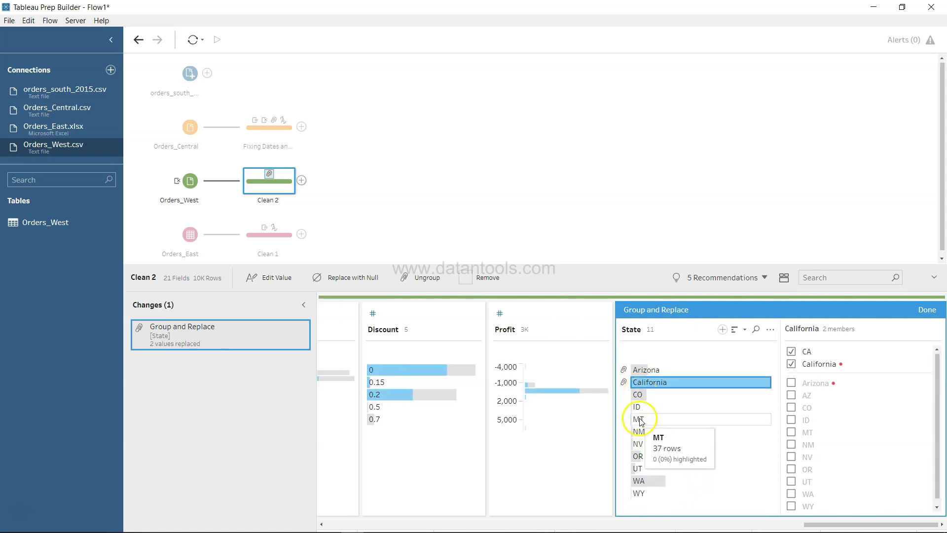
- Rename CO to Colorado (fixing the Colarado typo), ID to Idaho and MT to Montana
{"action": "double_click", "coordinate": [642, 395]}
{"action": "type", "text": "C"}
{"action": "type", "text": "do"}
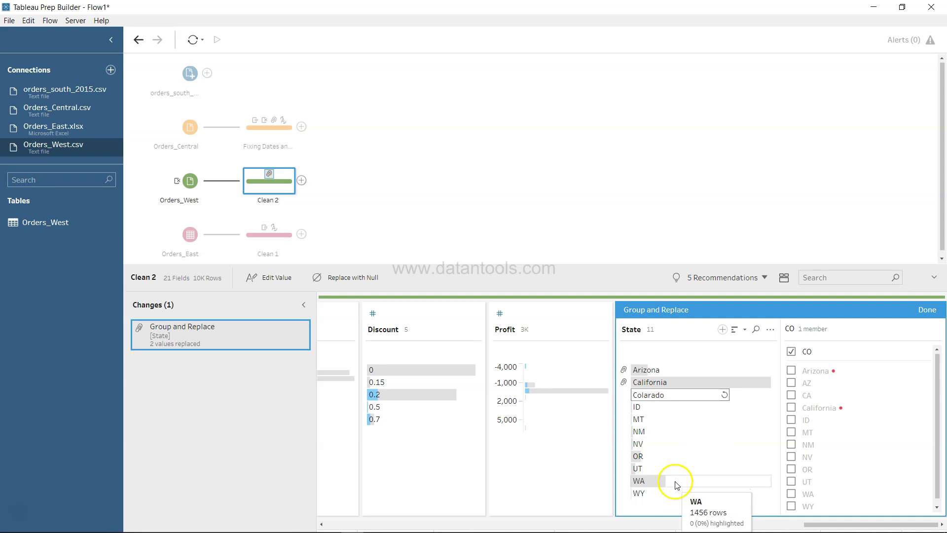
{"action": "key", "text": "Return"}
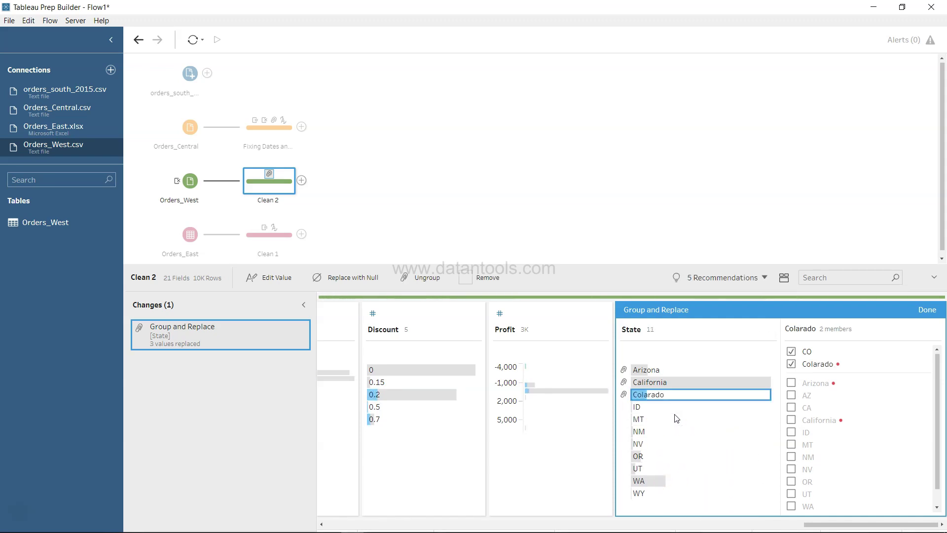
{"action": "left_click", "coordinate": [649, 396]}
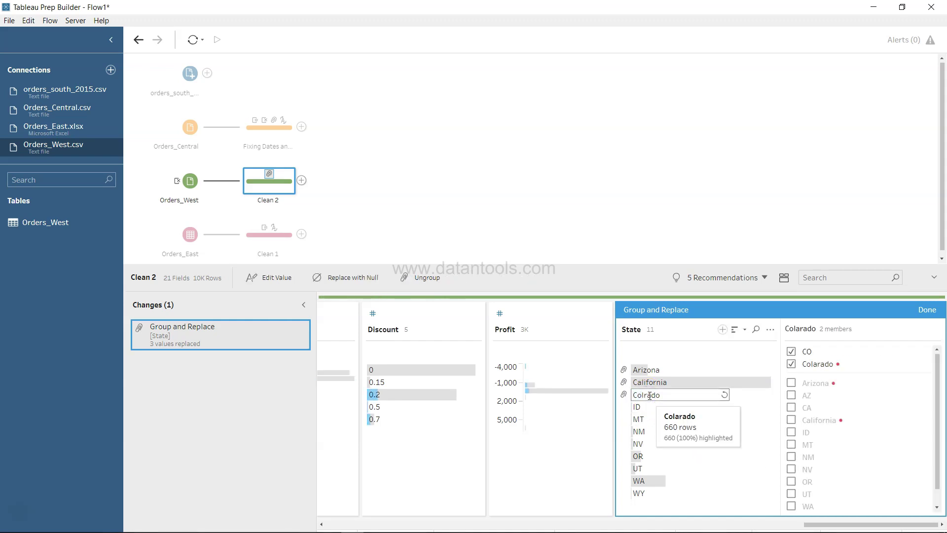
{"action": "type", "text": "o"}
{"action": "key", "text": "Return"}
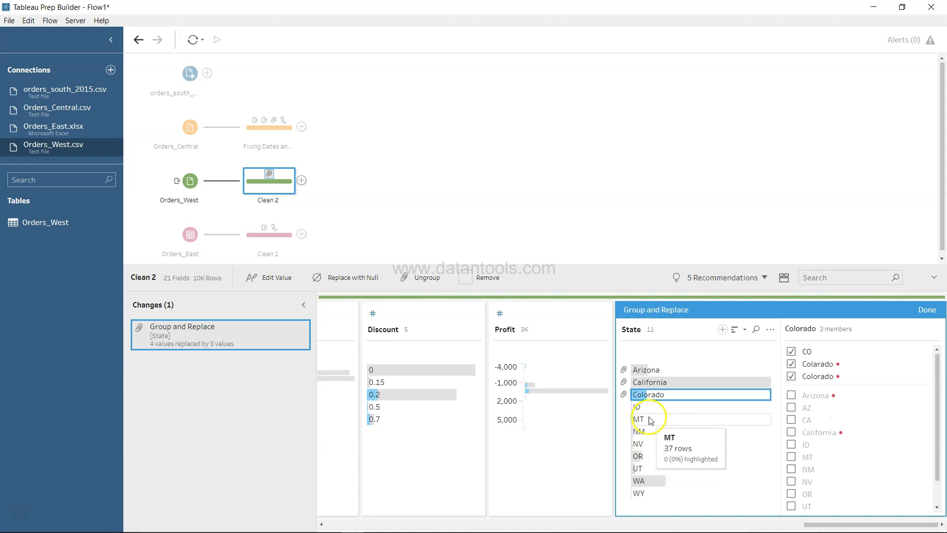
{"action": "left_click", "coordinate": [650, 407]}
{"action": "type", "text": "I"}
{"action": "key", "text": "Return"}
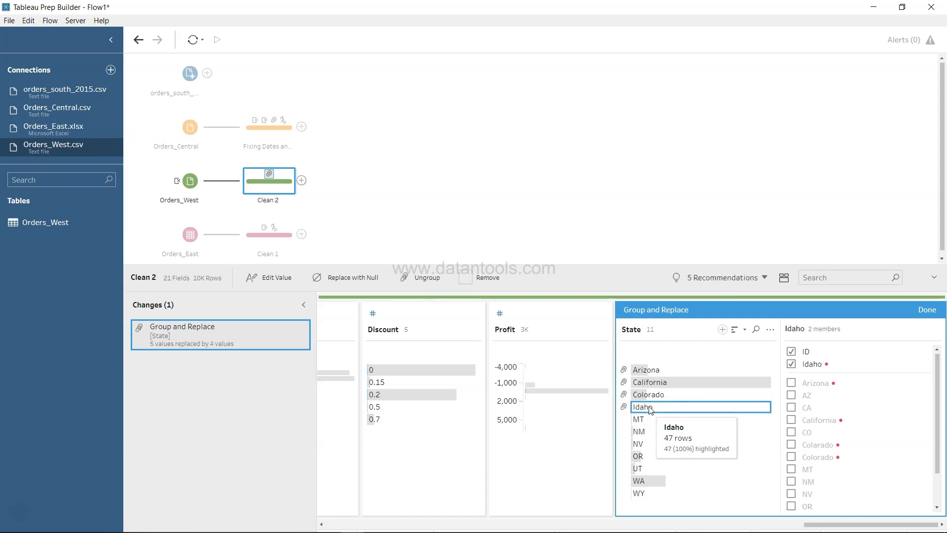
{"action": "left_click", "coordinate": [647, 419]}
{"action": "type", "text": "M"}
{"action": "key", "text": "Return"}
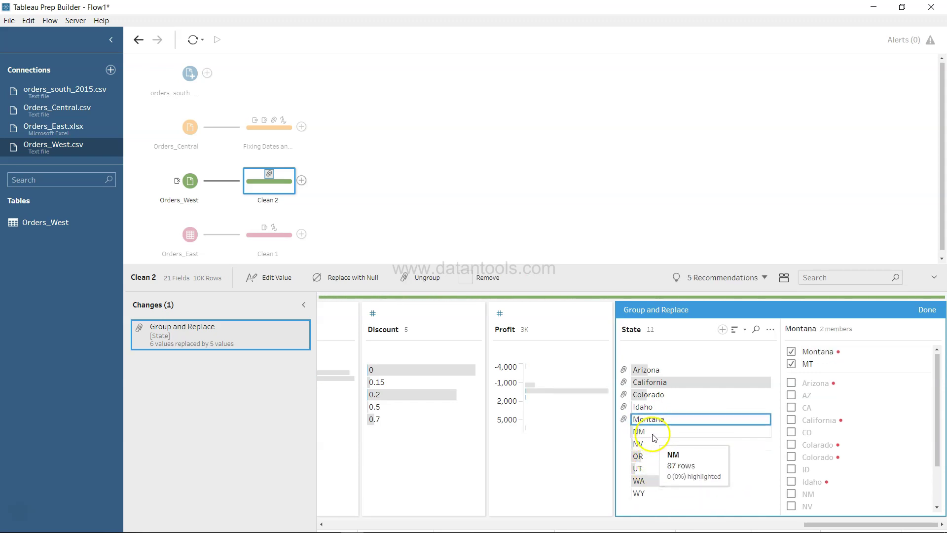
- Rename NM, NV, OR, UT, WA, WY to New Mexico, Nevada, Oregon, Utah, Washington, Wyoming
{"action": "double_click", "coordinate": [654, 432]}
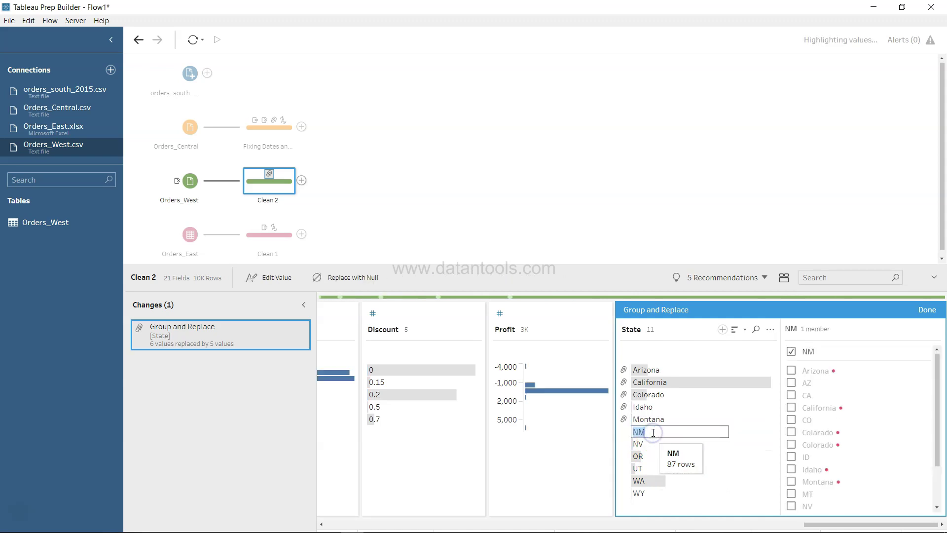
{"action": "type", "text": "New Mexico"}
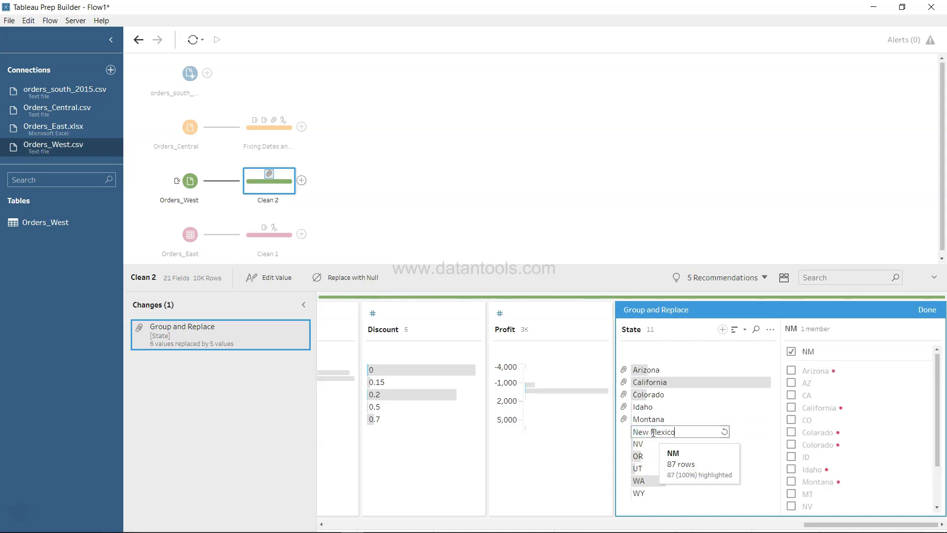
{"action": "double_click", "coordinate": [638, 445]}
{"action": "type", "text": "Neva"}
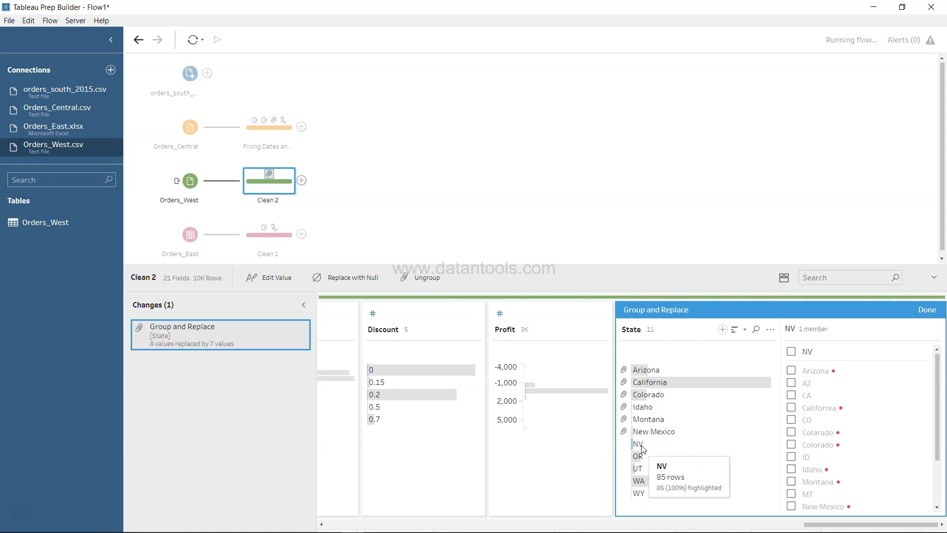
{"action": "key", "text": "Return"}
{"action": "double_click", "coordinate": [644, 456]}
{"action": "type", "text": "regon"}
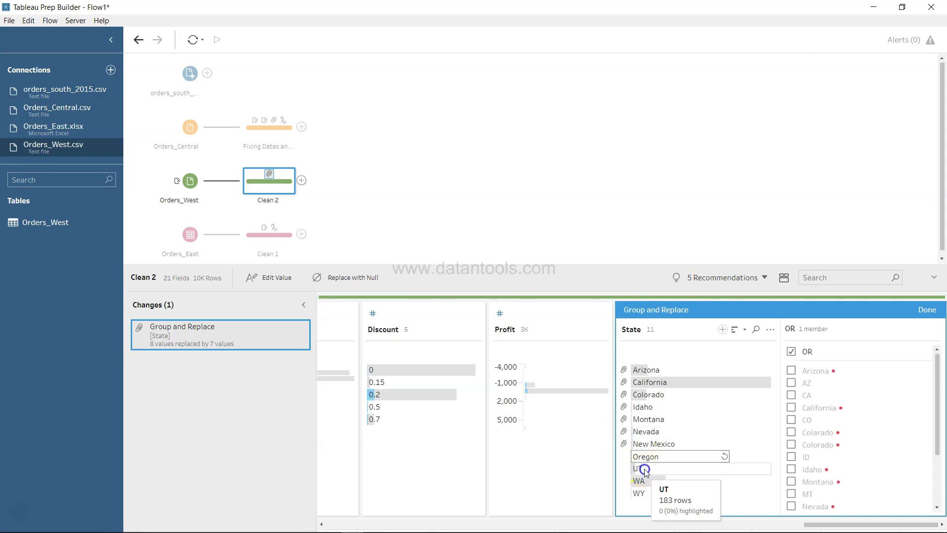
{"action": "left_click", "coordinate": [645, 470]}
{"action": "type", "text": "Utah"}
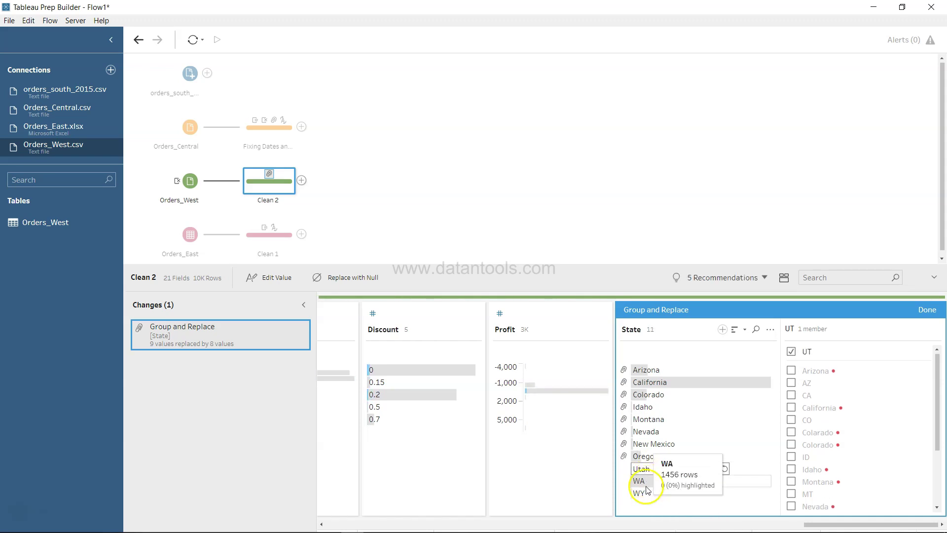
{"action": "left_click", "coordinate": [649, 483]}
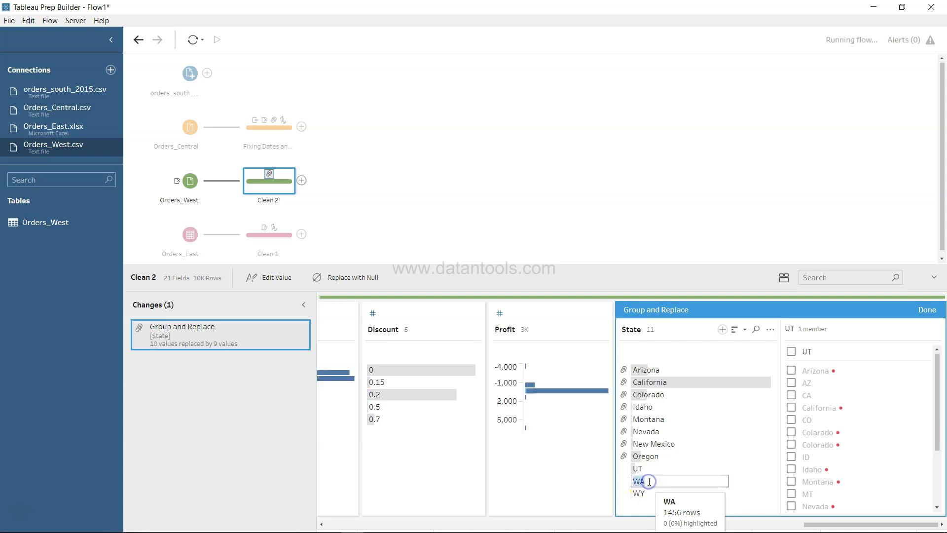
{"action": "type", "text": "Washington"}
{"action": "key", "text": "Return"}
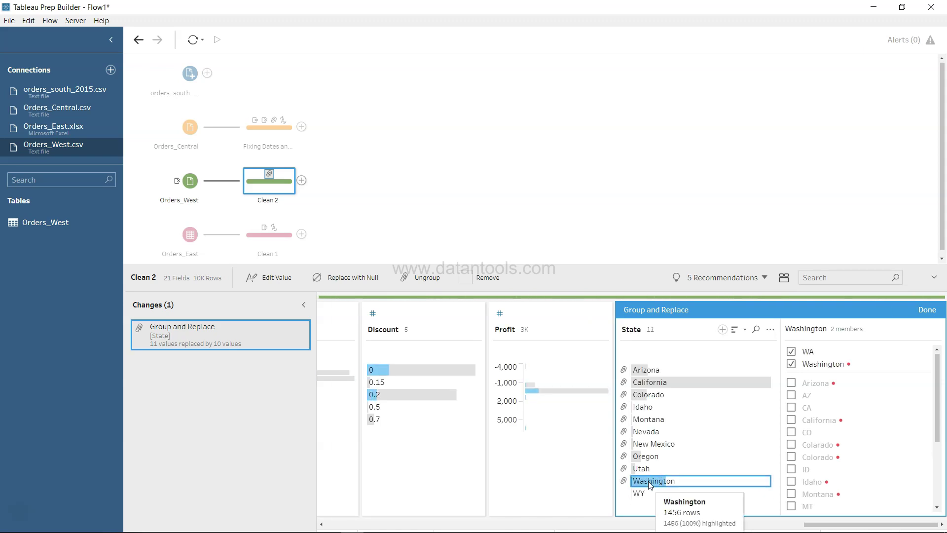
{"action": "double_click", "coordinate": [649, 494]}
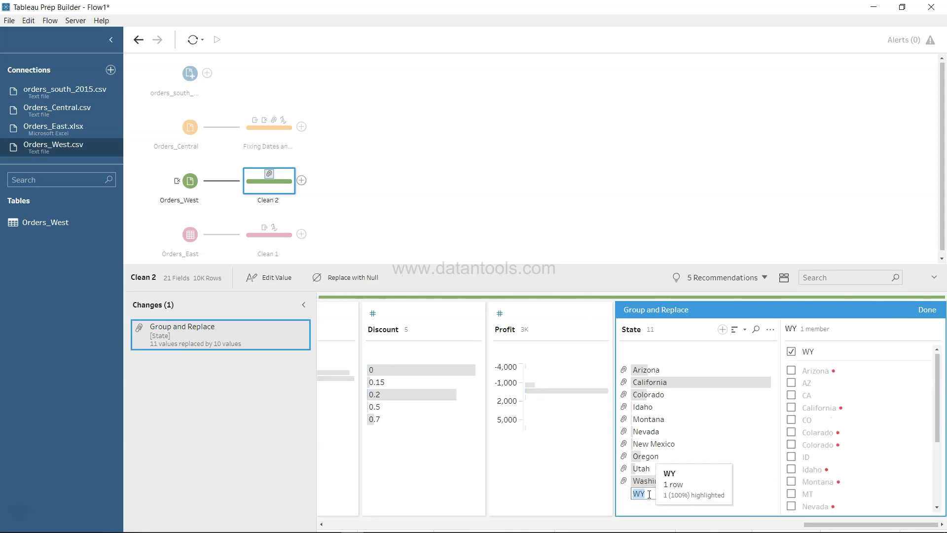
{"action": "type", "text": "Wyom"}
{"action": "type", "text": "ing"}
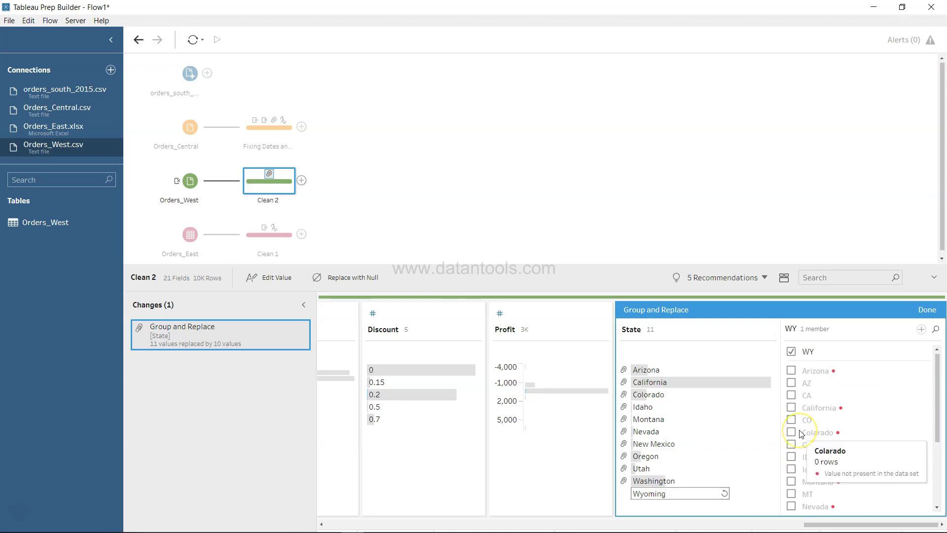
{"action": "key", "text": "Return"}
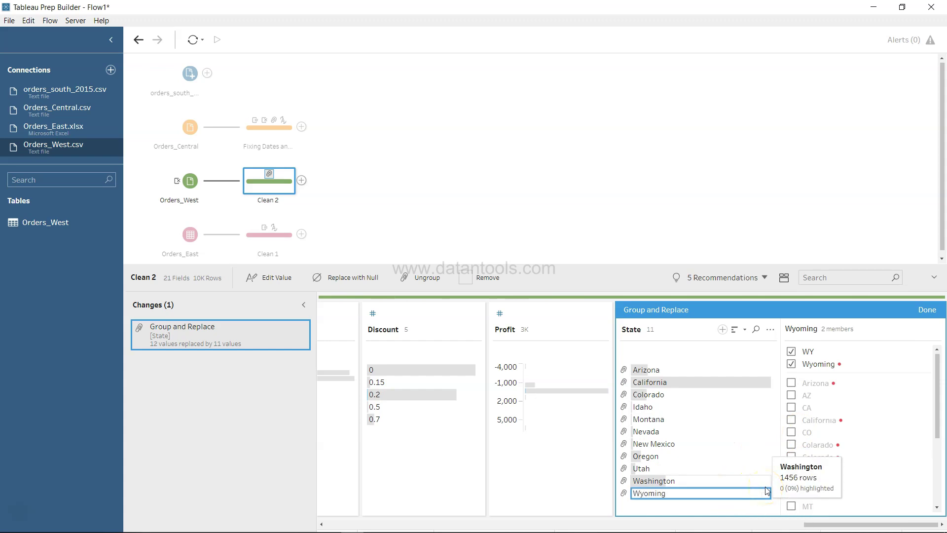
{"action": "left_click", "coordinate": [721, 493]}
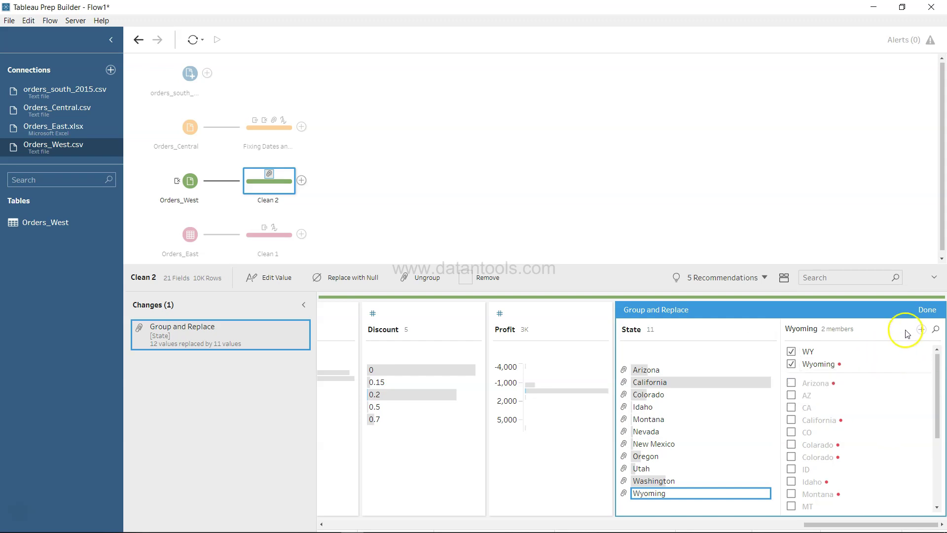
- Close the Group and Replace panel with Done, returning to Clean 2's profile
{"action": "left_click", "coordinate": [928, 312]}
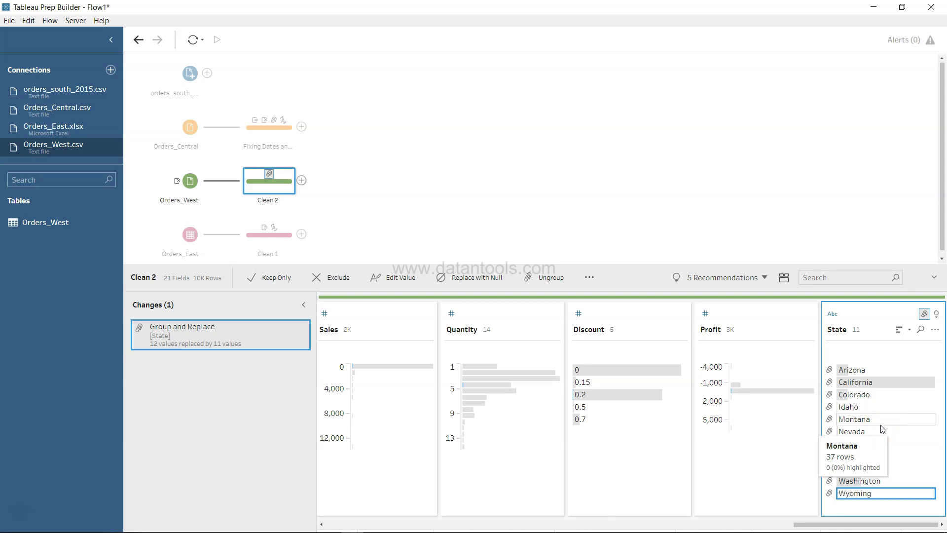
{"action": "left_click", "coordinate": [412, 235]}
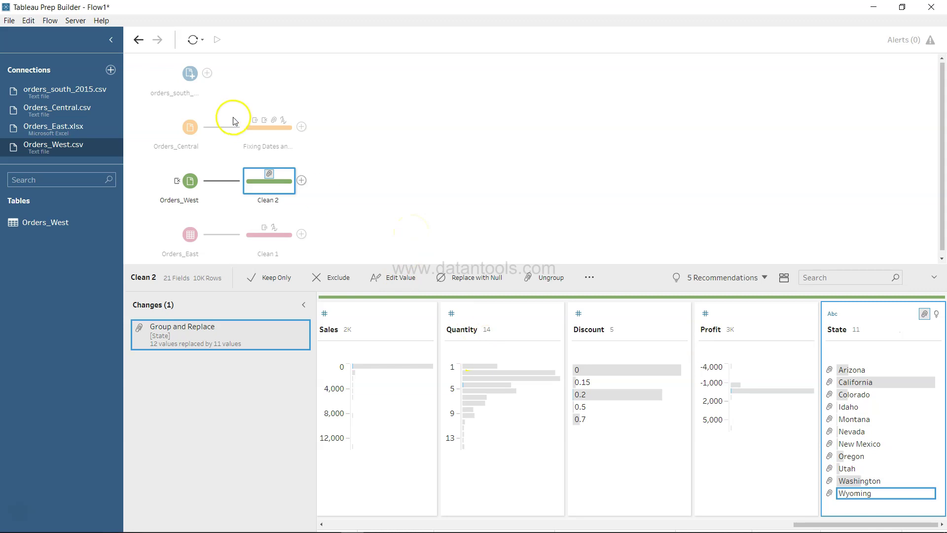
- Save the flow as Orders_Region_Flow with the Tableau Flow Files type
{"action": "left_click", "coordinate": [10, 21]}
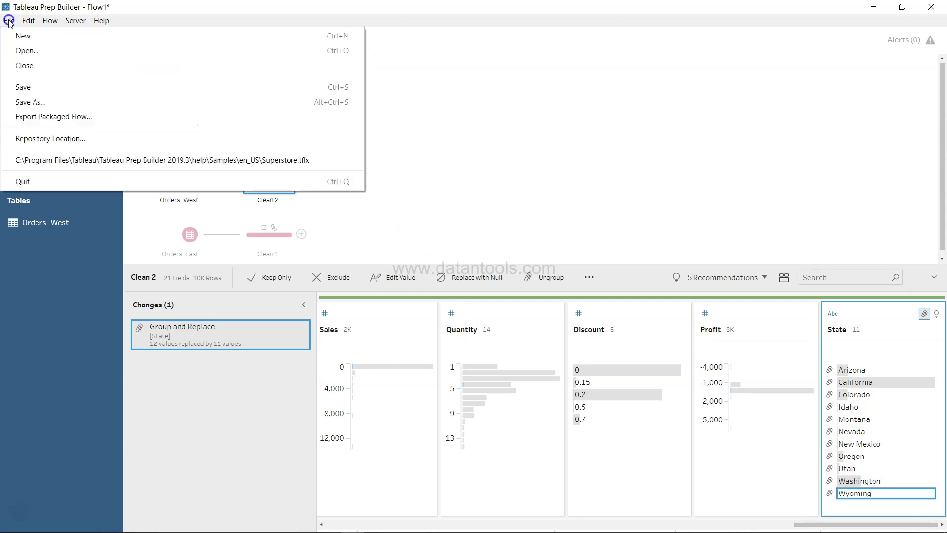
{"action": "left_click", "coordinate": [40, 87]}
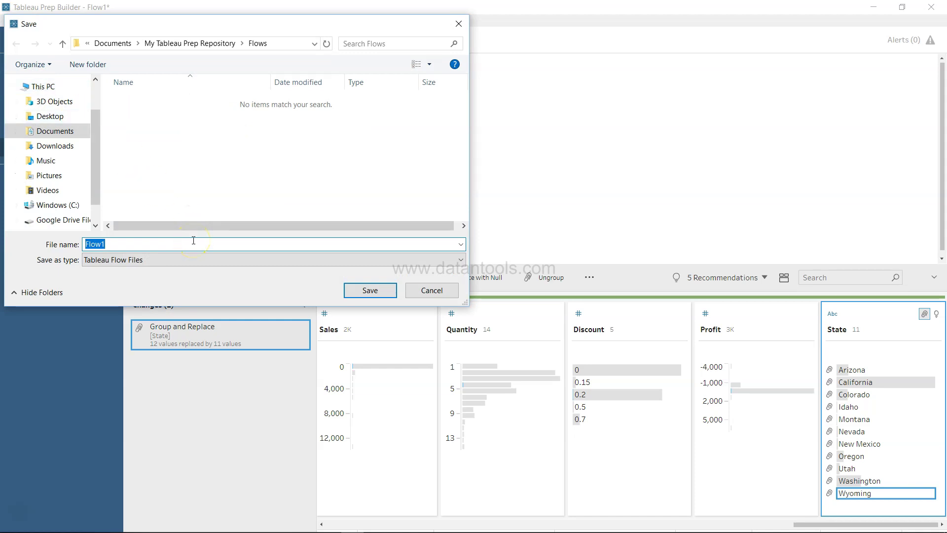
{"action": "type", "text": "Orders_Region_flo"}
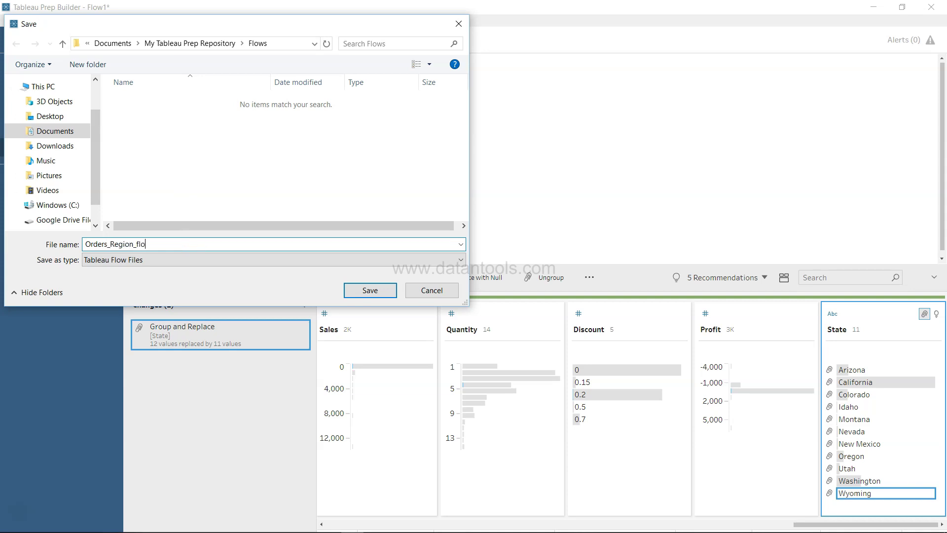
{"action": "key", "text": "BackSpace"}
{"action": "key", "text": "BackSpace"}
{"action": "left_click", "coordinate": [196, 259]}
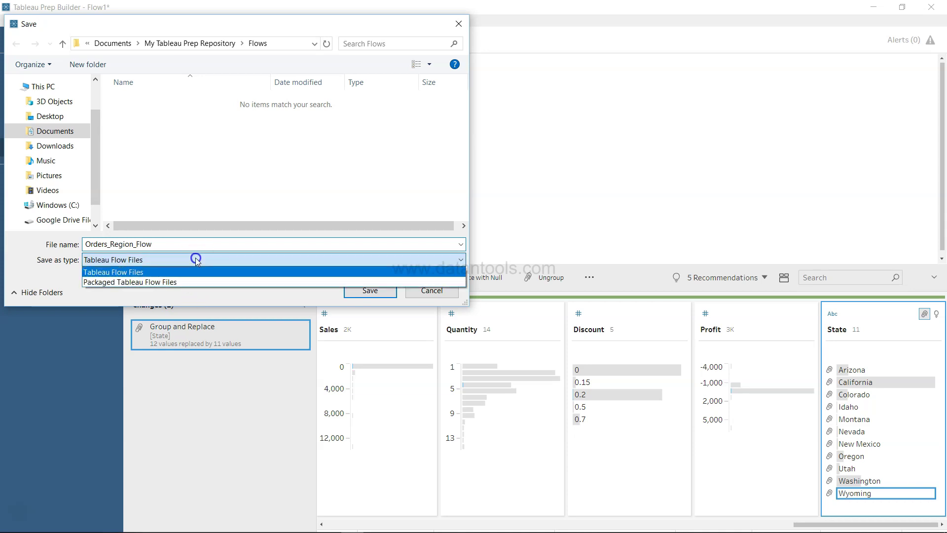
{"action": "left_click", "coordinate": [196, 261]}
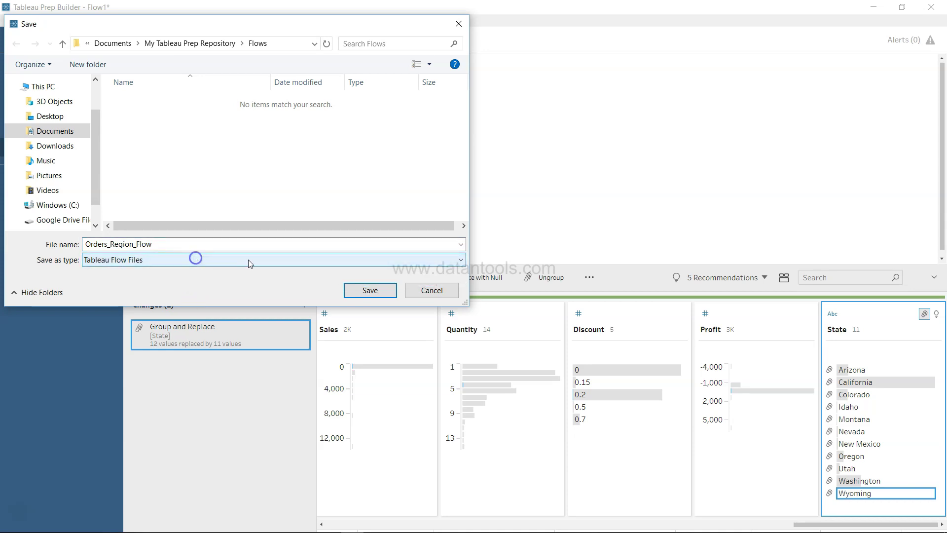
{"action": "left_click", "coordinate": [363, 291]}
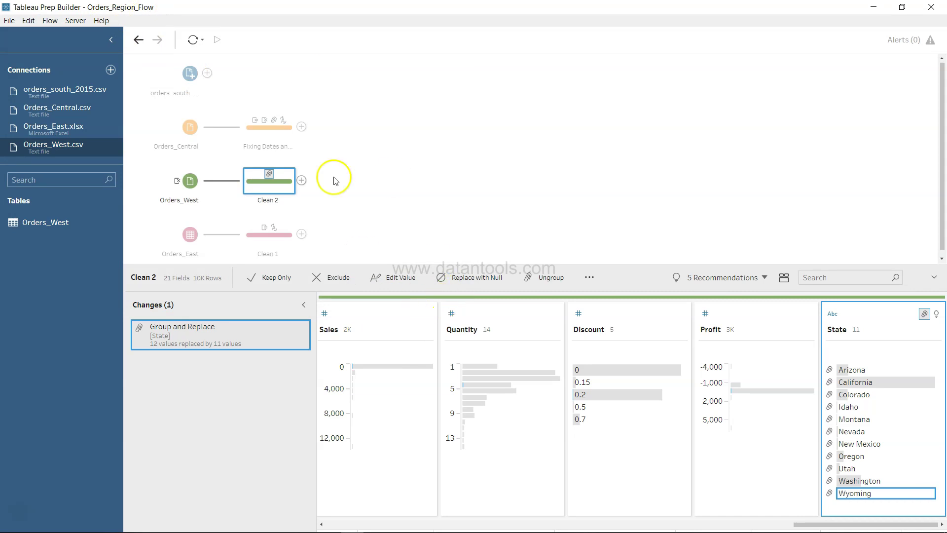
{"action": "scroll", "coordinate": [343, 184], "scroll_direction": "down", "scroll_amount": 1}
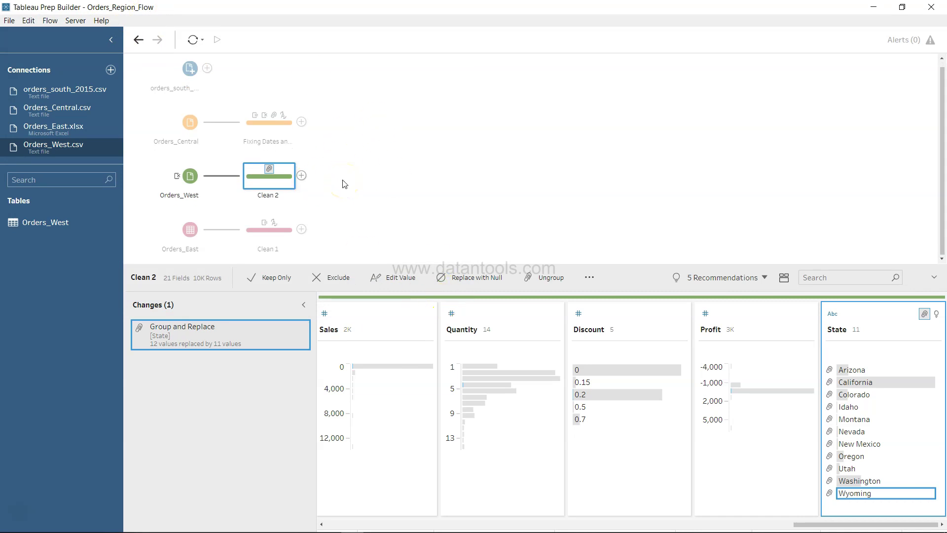
{"action": "left_click", "coordinate": [268, 138]}
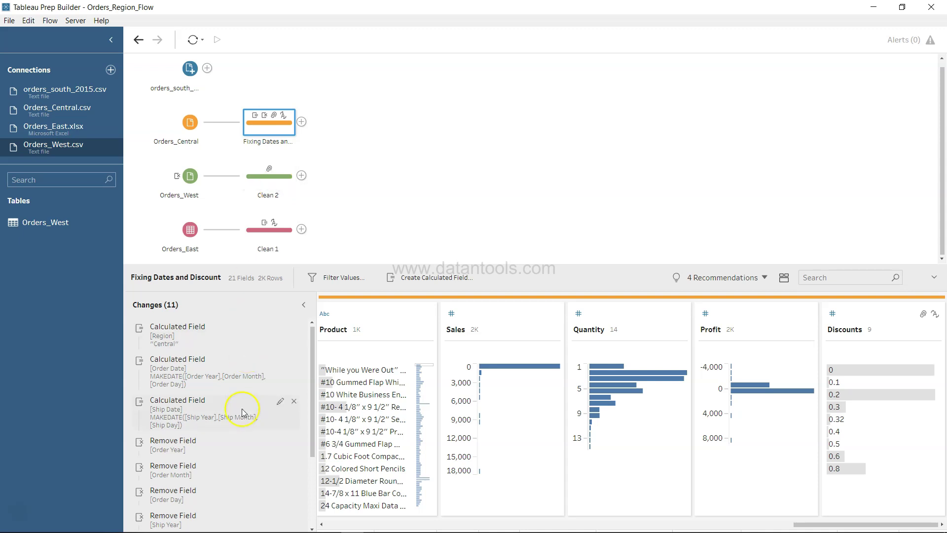
{"action": "scroll", "coordinate": [242, 409], "scroll_direction": "down", "scroll_amount": 2}
{"action": "scroll", "coordinate": [243, 409], "scroll_direction": "up", "scroll_amount": 2}
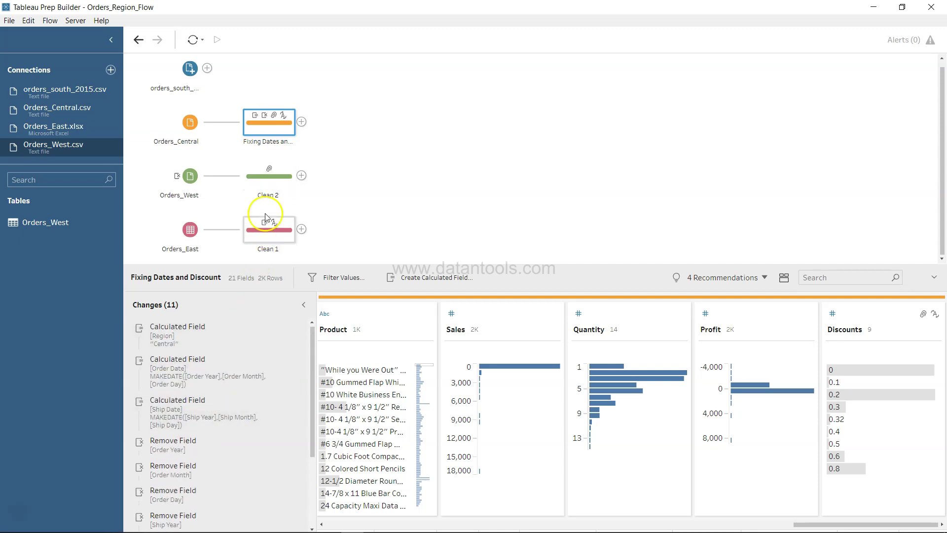
{"action": "left_click", "coordinate": [269, 195]}
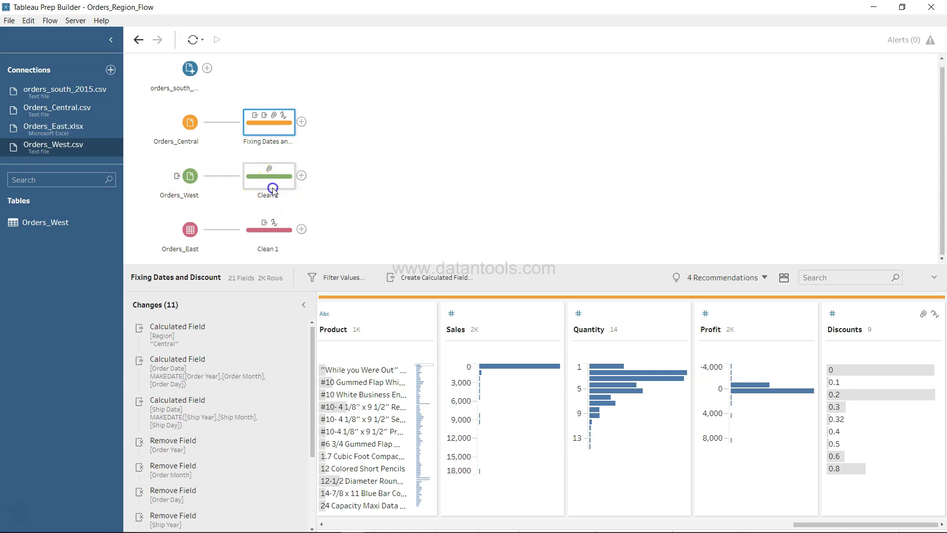
{"action": "left_click", "coordinate": [272, 187]}
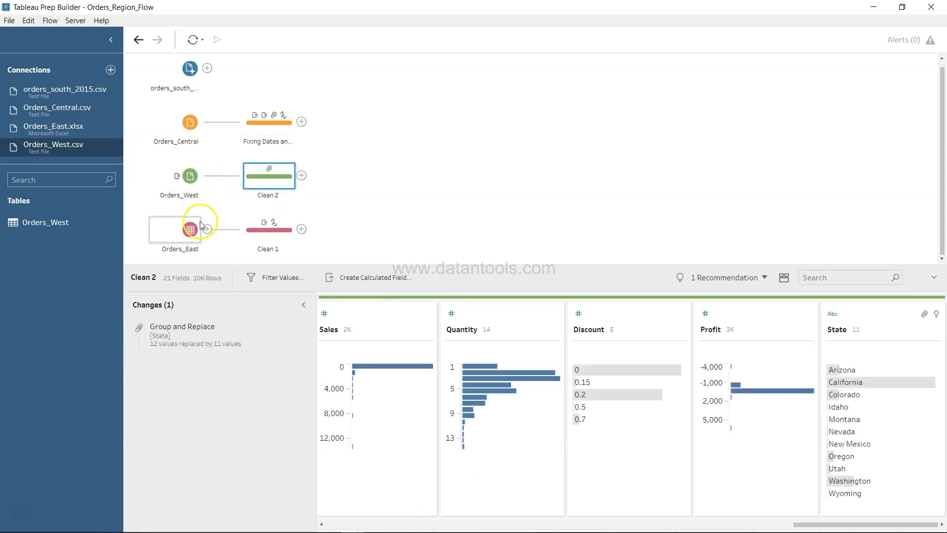
- Relabel the Clean 2 step 'Cleaning State Name' and the Clean 1 step 'Claned Sales Value'
{"action": "double_click", "coordinate": [268, 196]}
{"action": "type", "text": "Cleg Sate Name"}
{"action": "key", "text": "Return"}
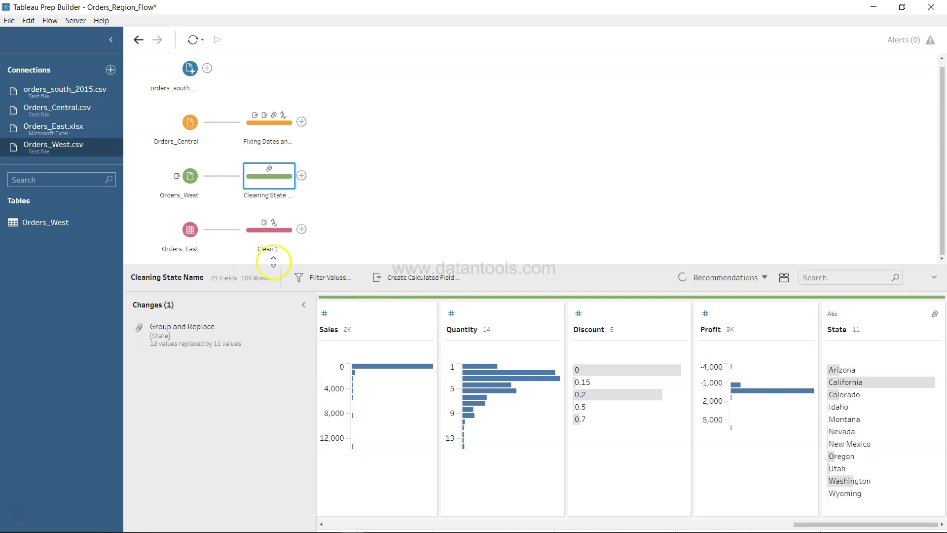
{"action": "left_click", "coordinate": [275, 238]}
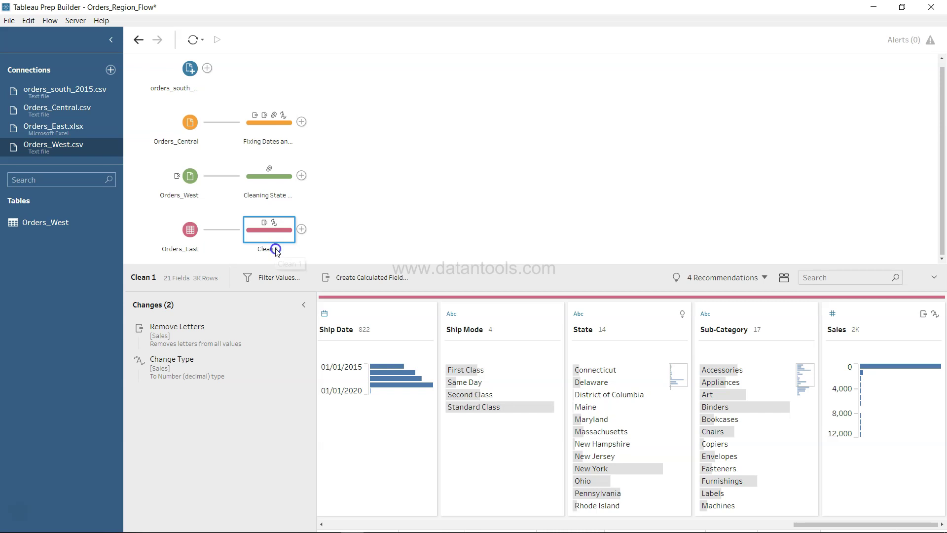
{"action": "double_click", "coordinate": [276, 248]}
{"action": "type", "text": "c"}
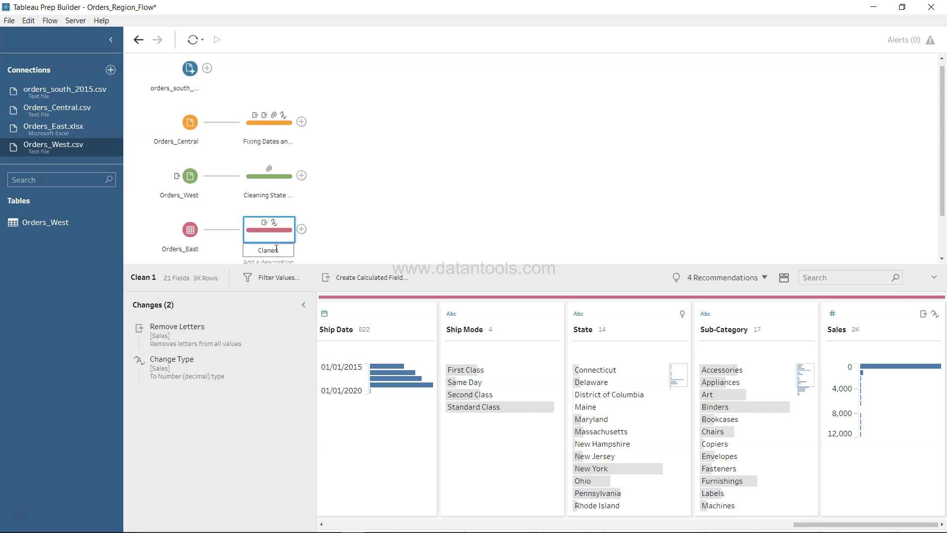
{"action": "type", "text": " Sales Value"}
{"action": "key", "text": "Return"}
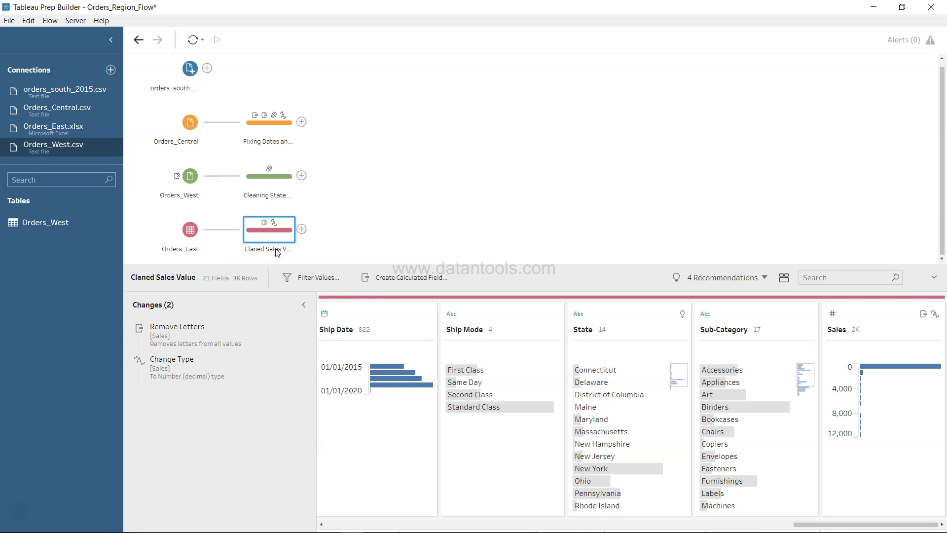
{"action": "left_click", "coordinate": [322, 242]}
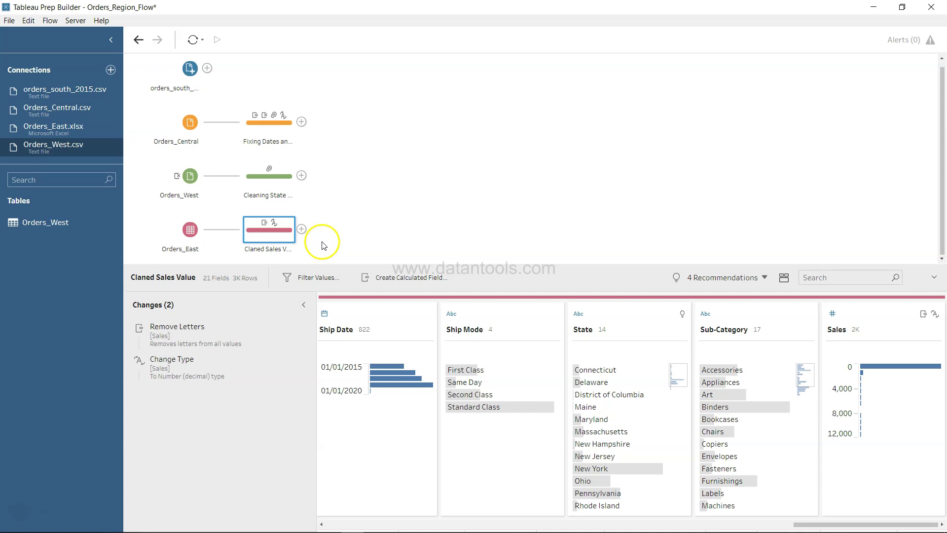